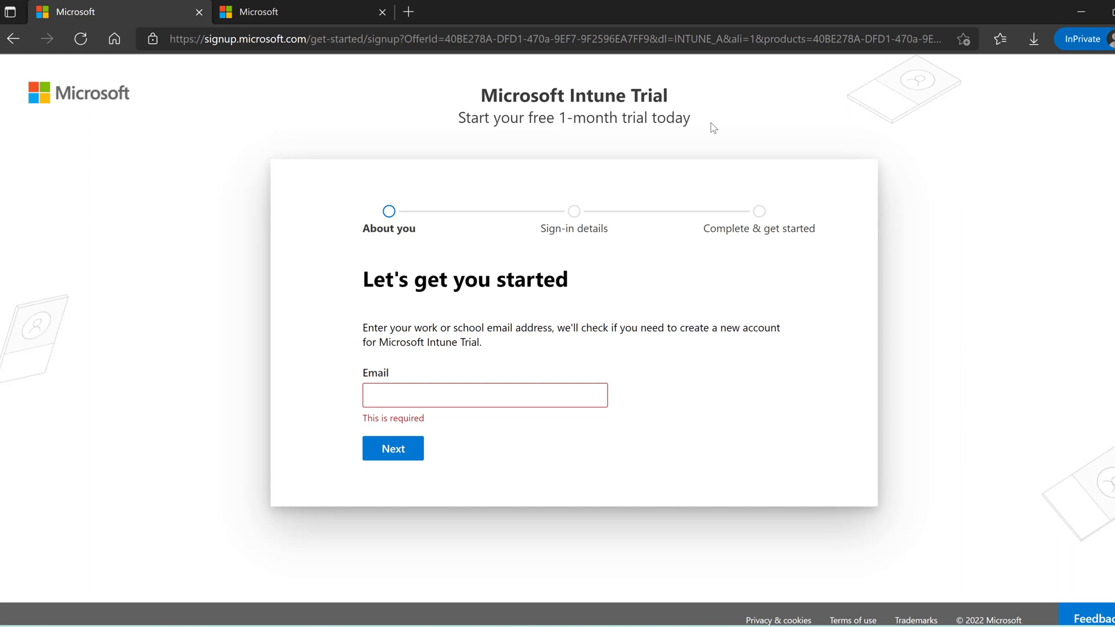
Step: Submit a work email on the EMS E5 trial page and choose to set up a new account
key("ctrl+Tab")
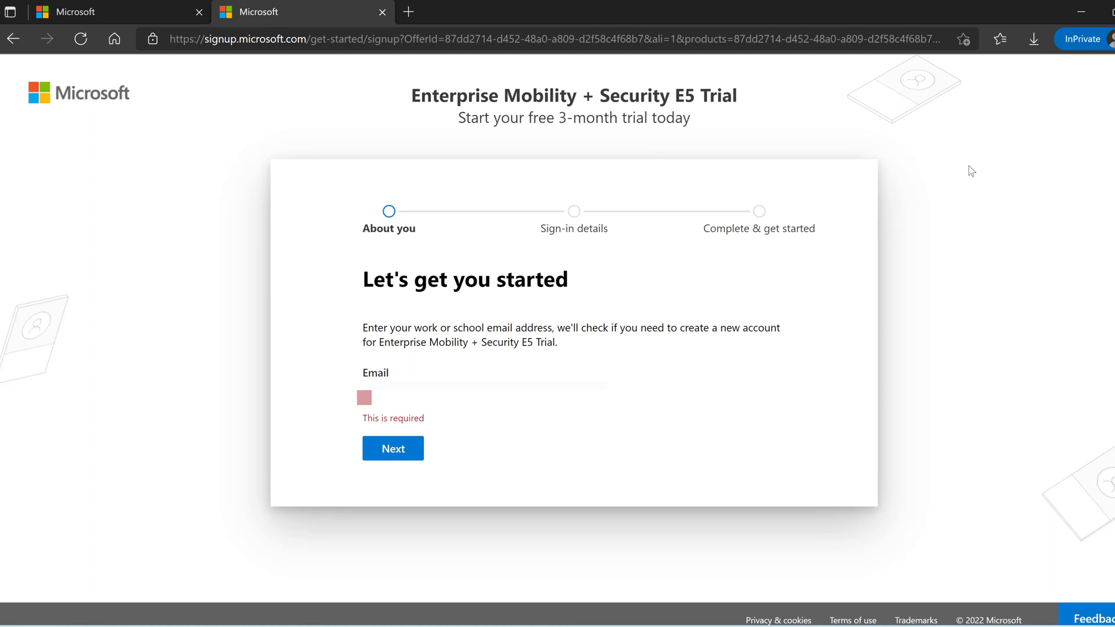
key("Tab")
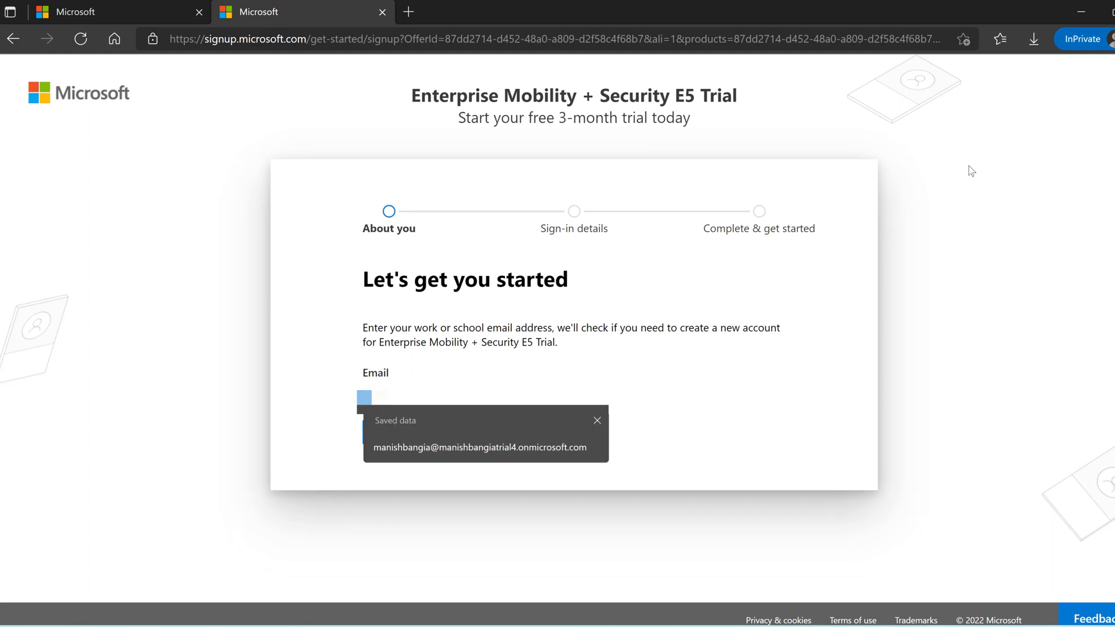
key("Escape")
type("min")
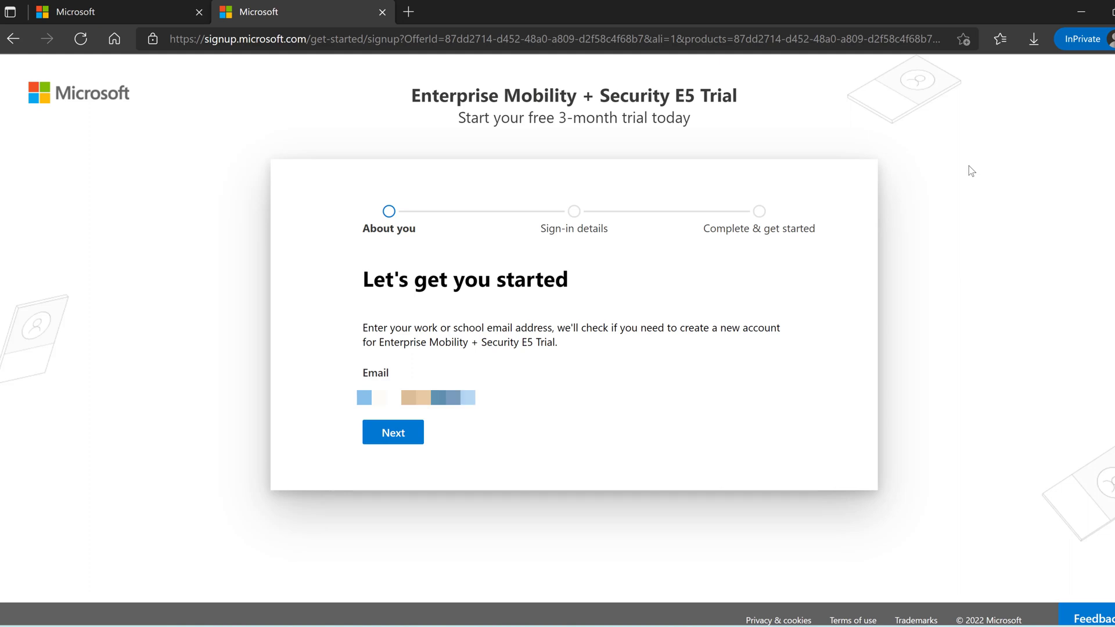
key("Return")
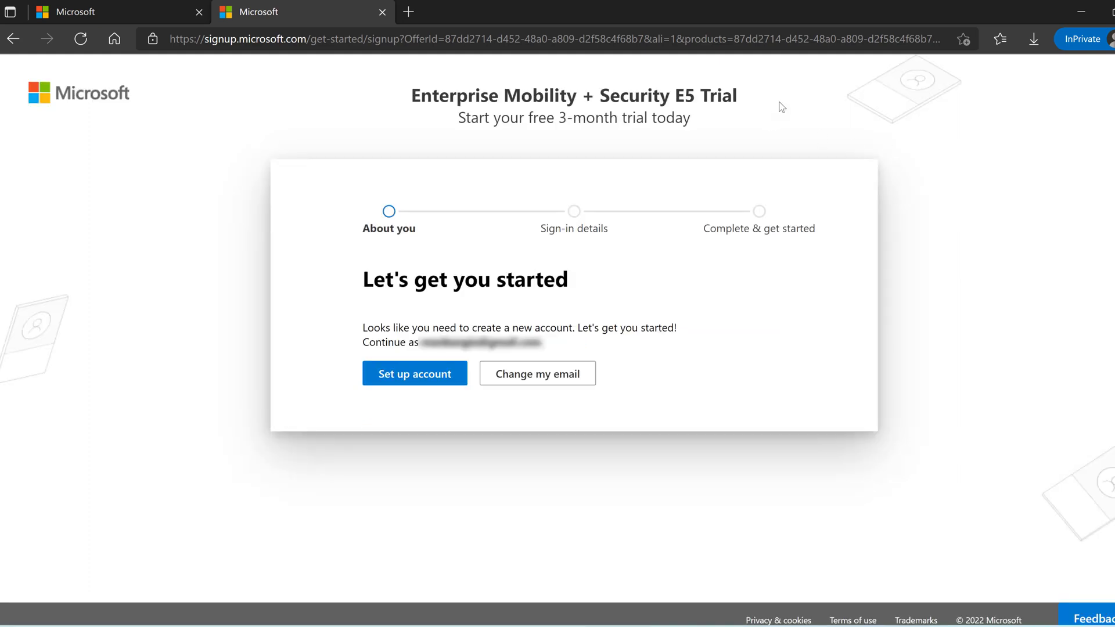
left_click(439, 380)
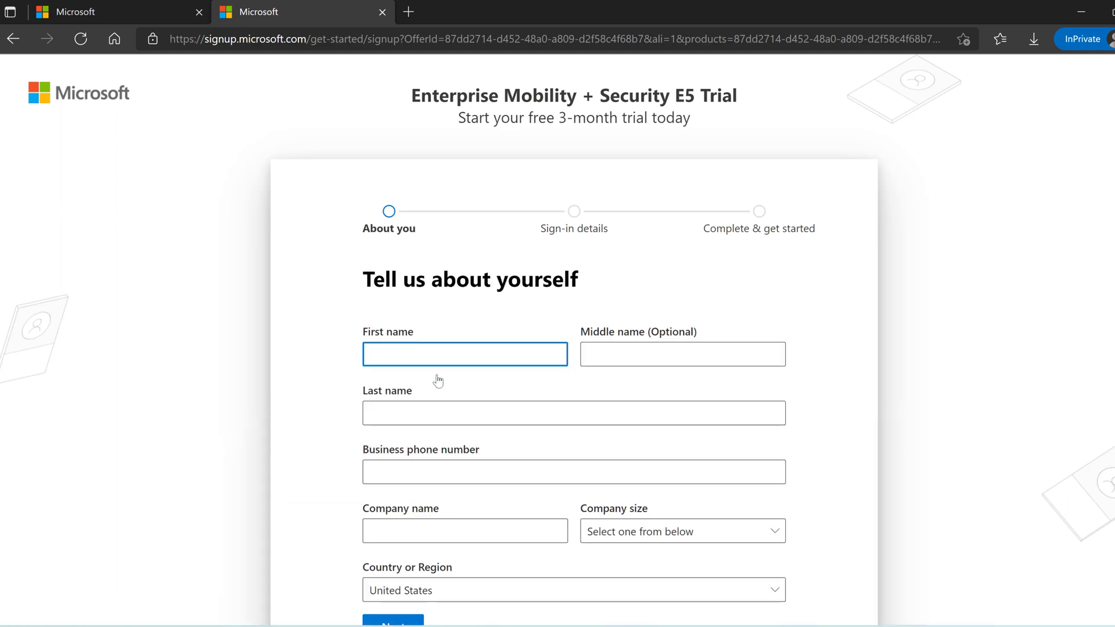
Step: Enter the user's first and last name, leaving the middle name blank
key("Tab")
key("Tab")
Step: Enter and correct the business phone number on the about-you form
key("Tab")
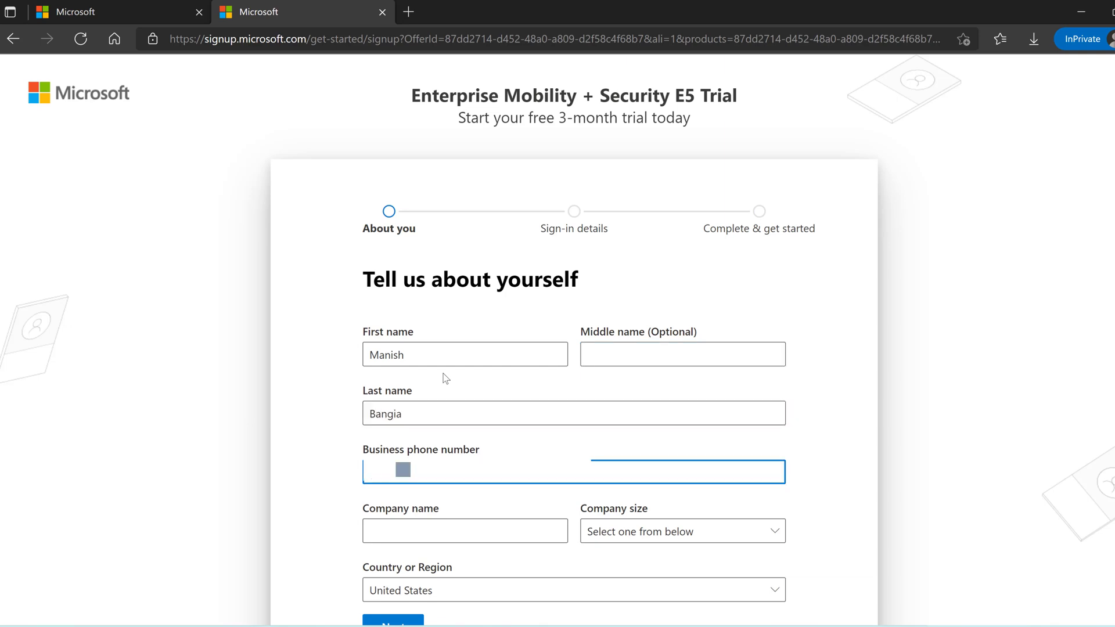
key("Tab")
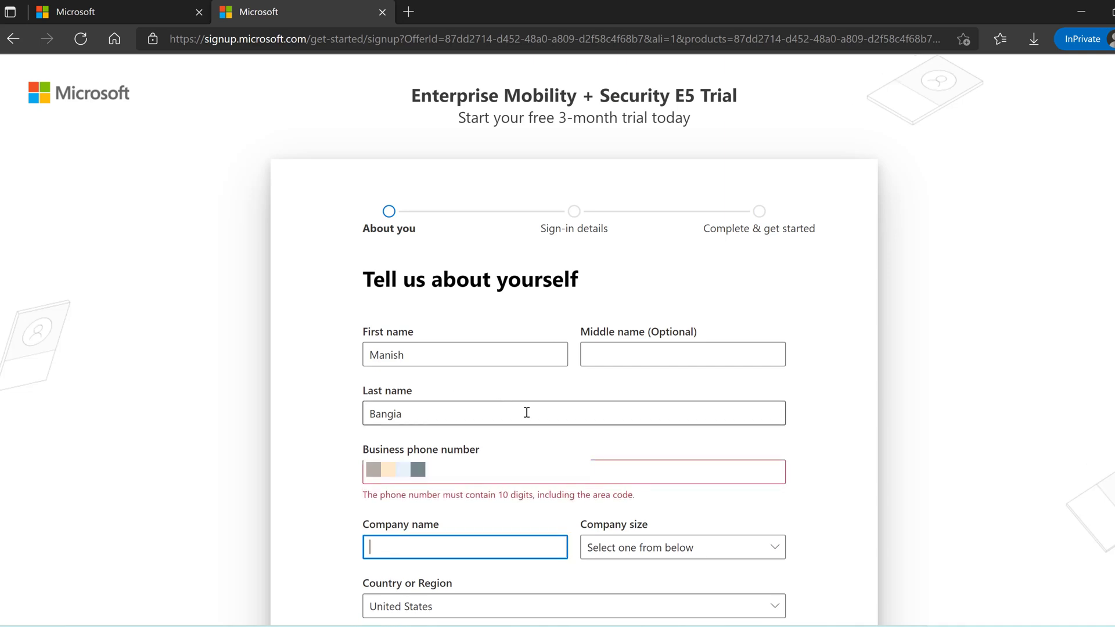
scroll(560, 379, "down", 1)
left_click(719, 430)
key("Tab")
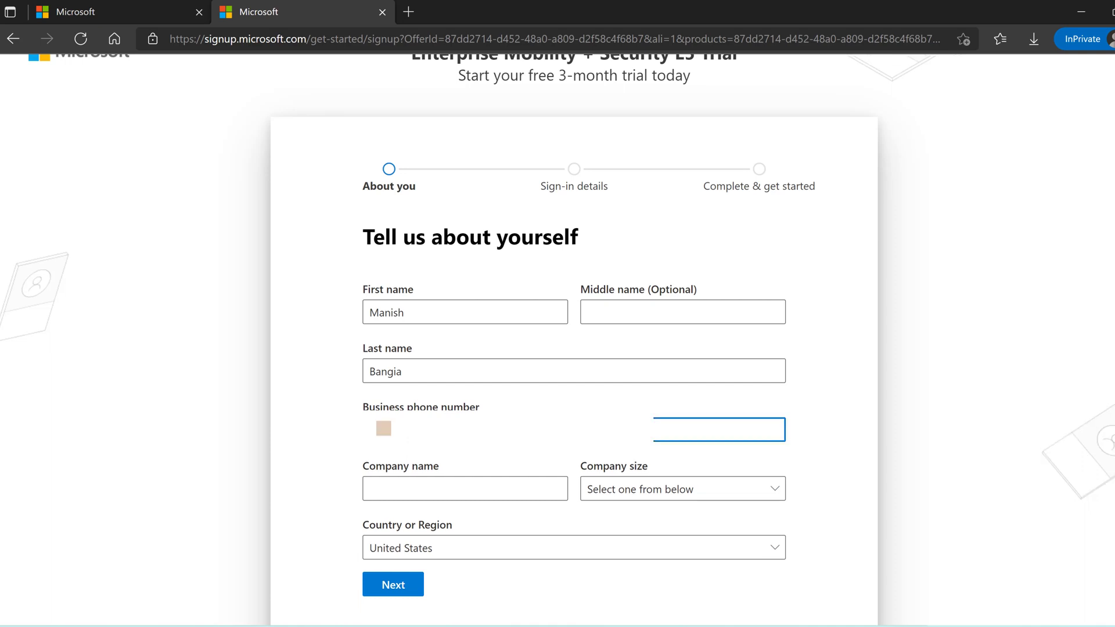
left_click(683, 488)
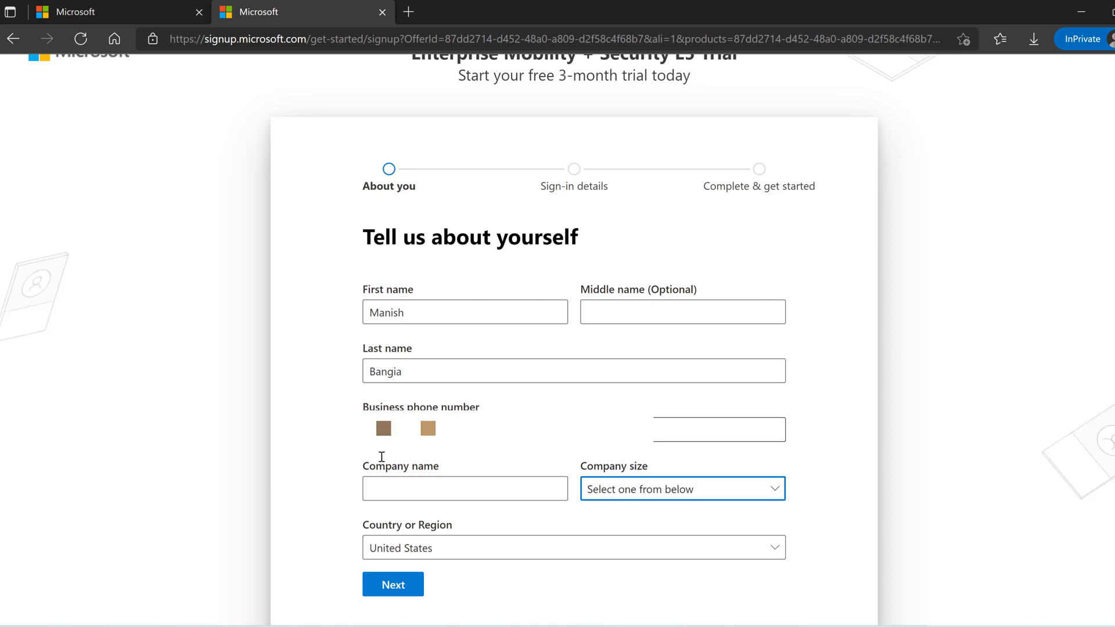
left_click(621, 497)
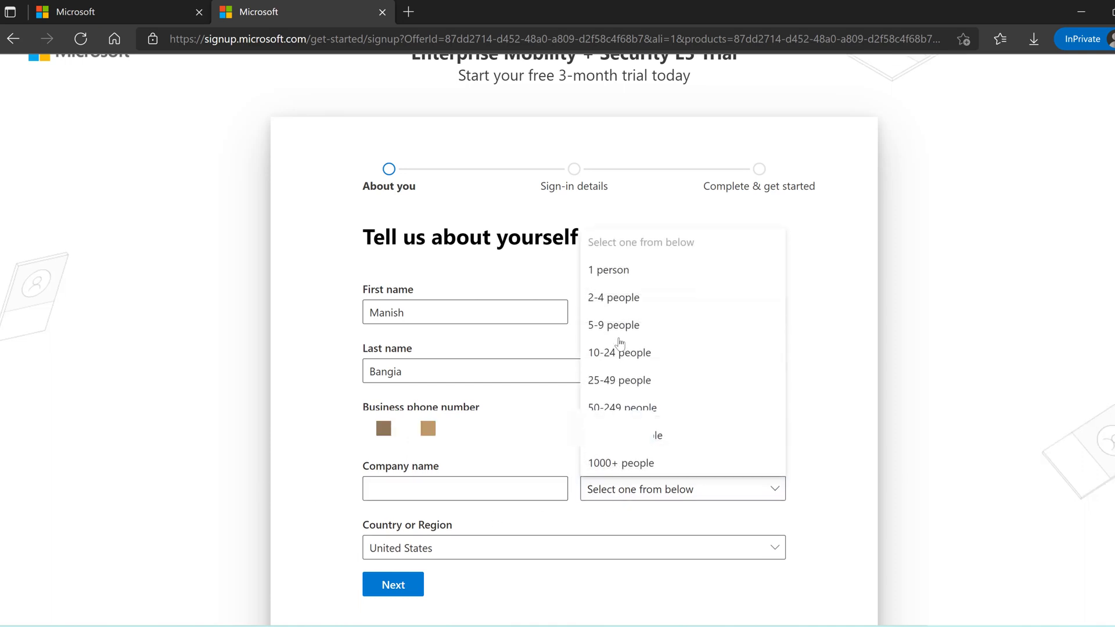
Step: Set the company size to 2-4 people and the country to Australia
left_click(637, 293)
scroll(562, 431, "down", 2)
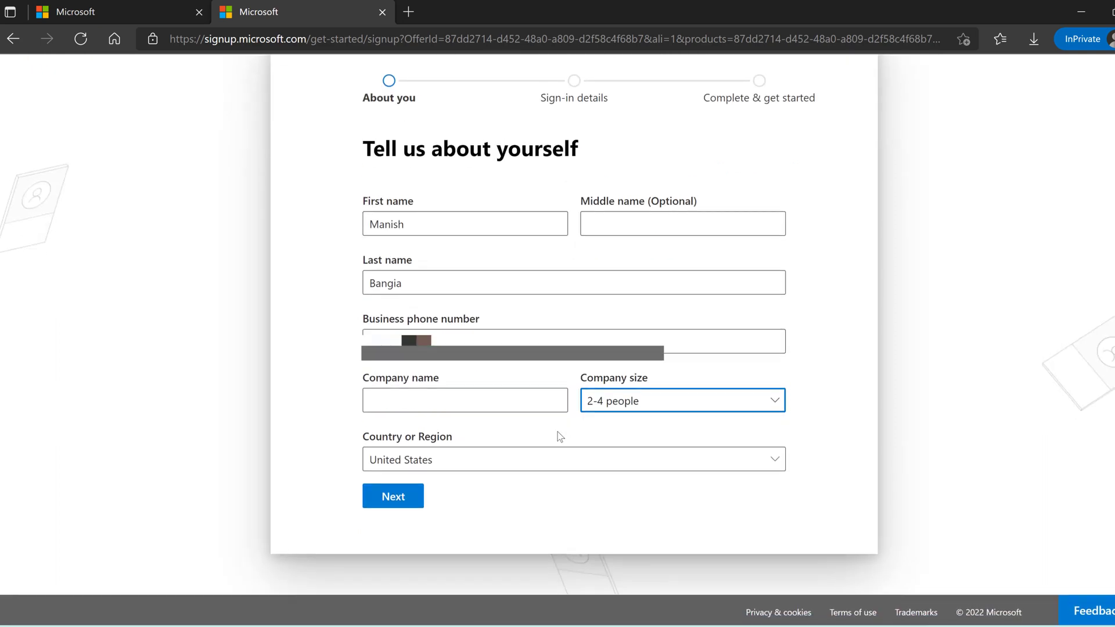
left_click(545, 460)
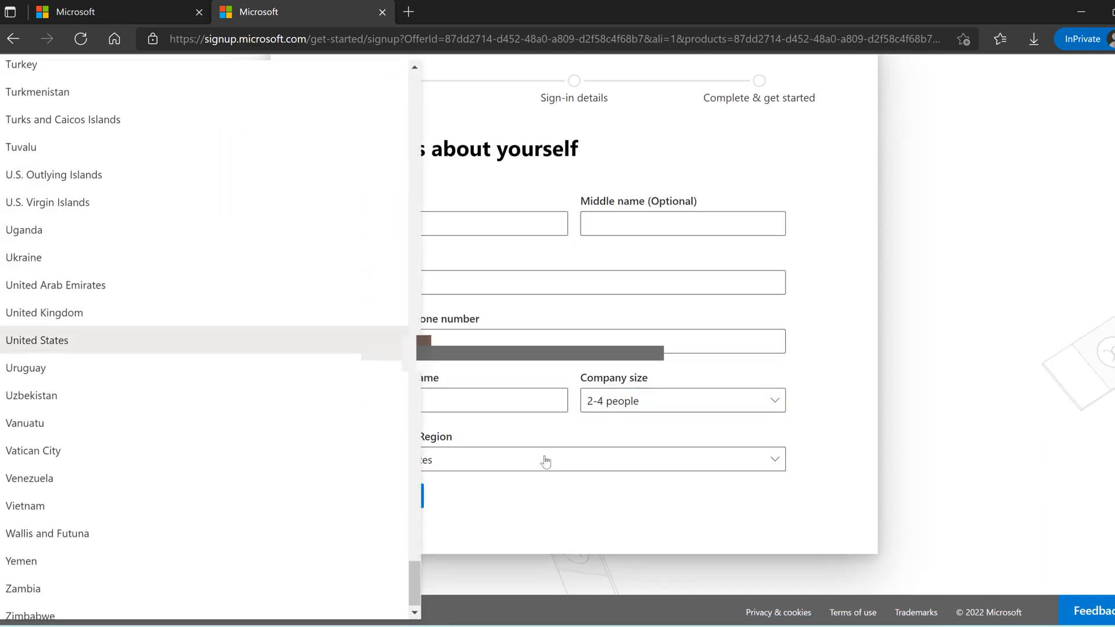
scroll(233, 188, "up", 20)
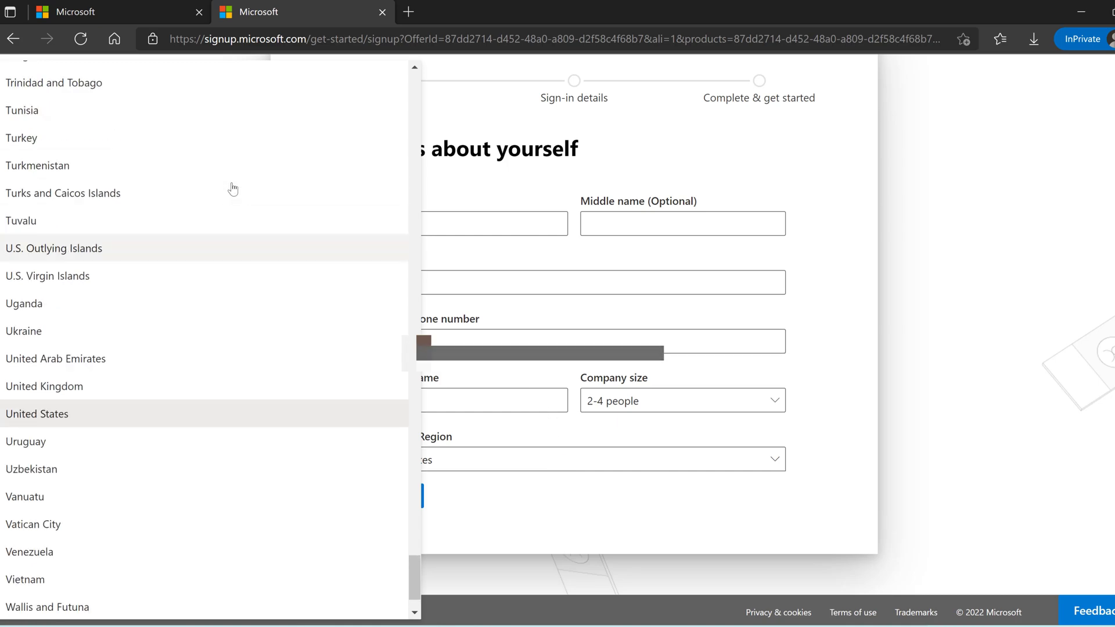
scroll(232, 189, "up", 20)
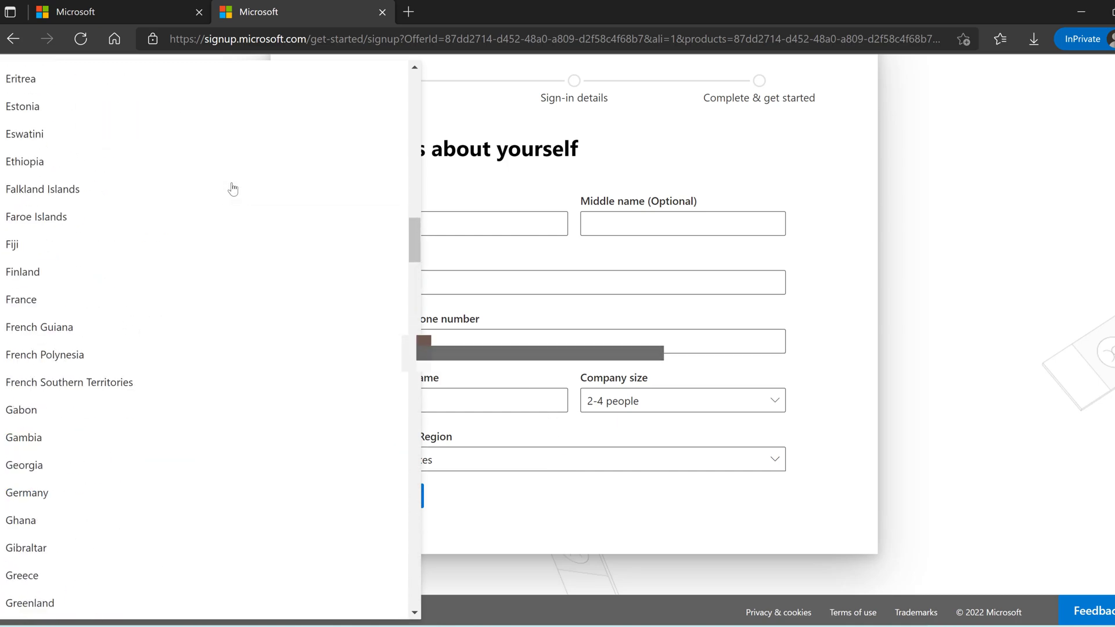
key("Escape")
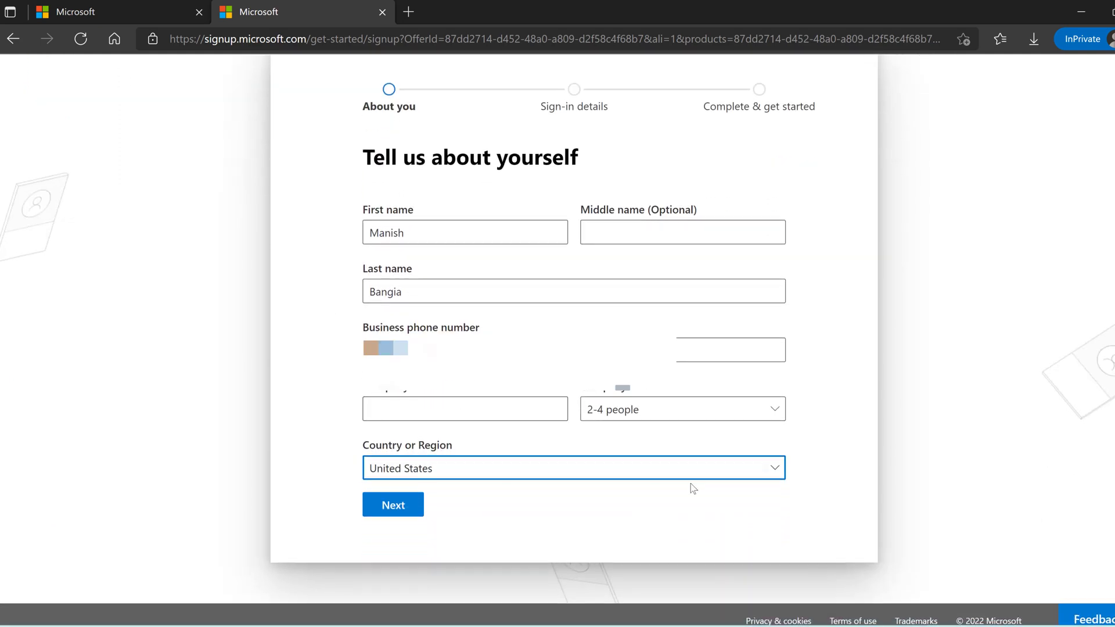
left_click(712, 467)
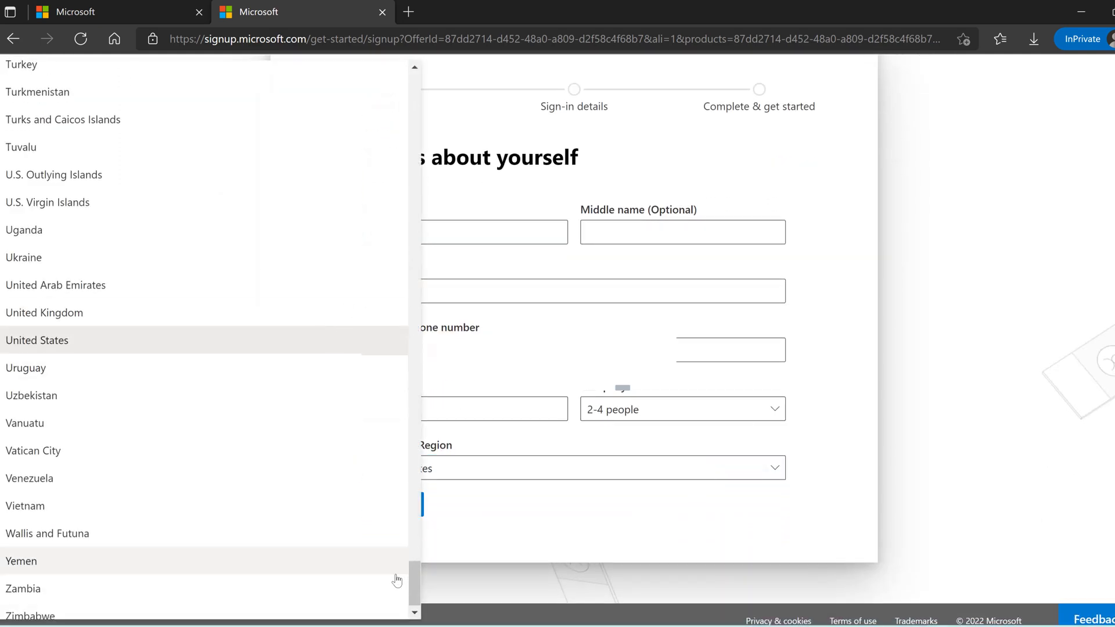
left_click_drag(408, 593, 391, 75)
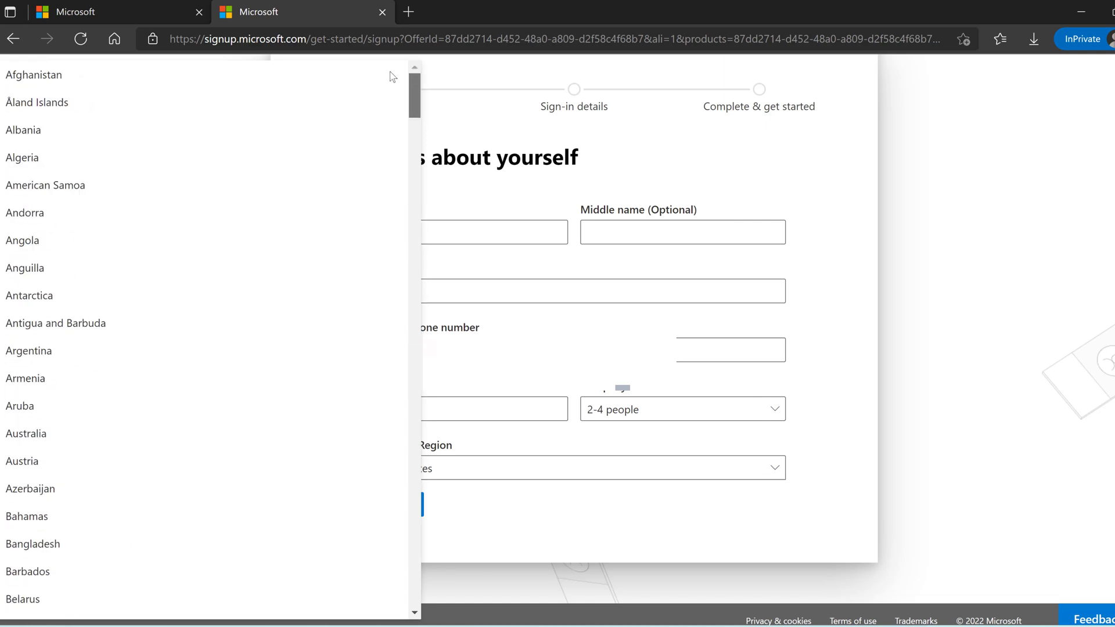
left_click(100, 433)
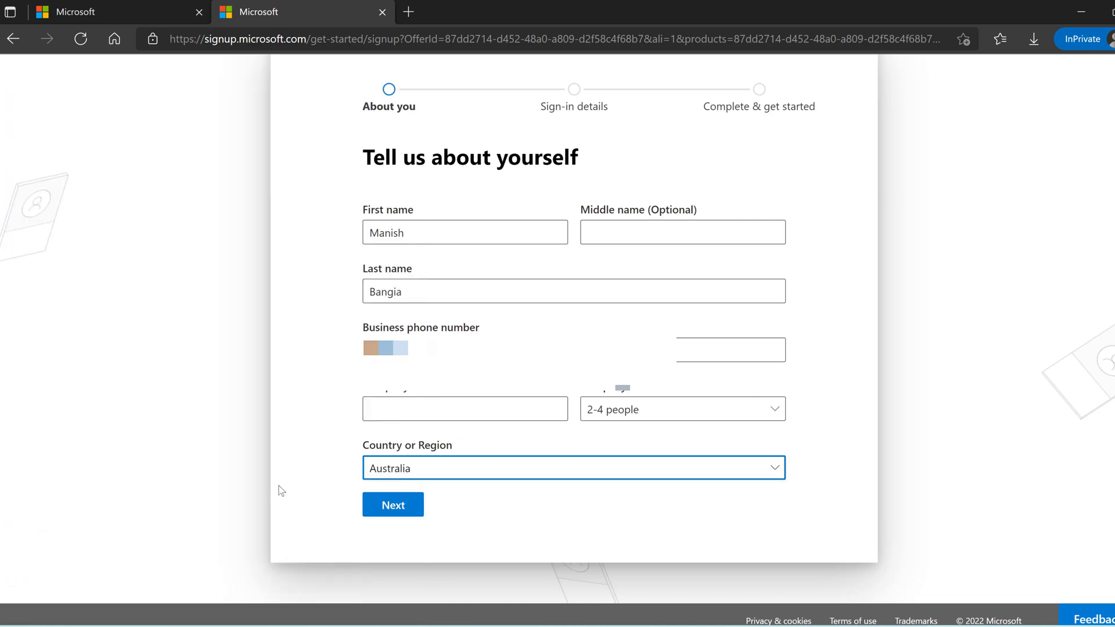
Step: Enter the company name and submit the about-you details
left_click(401, 507)
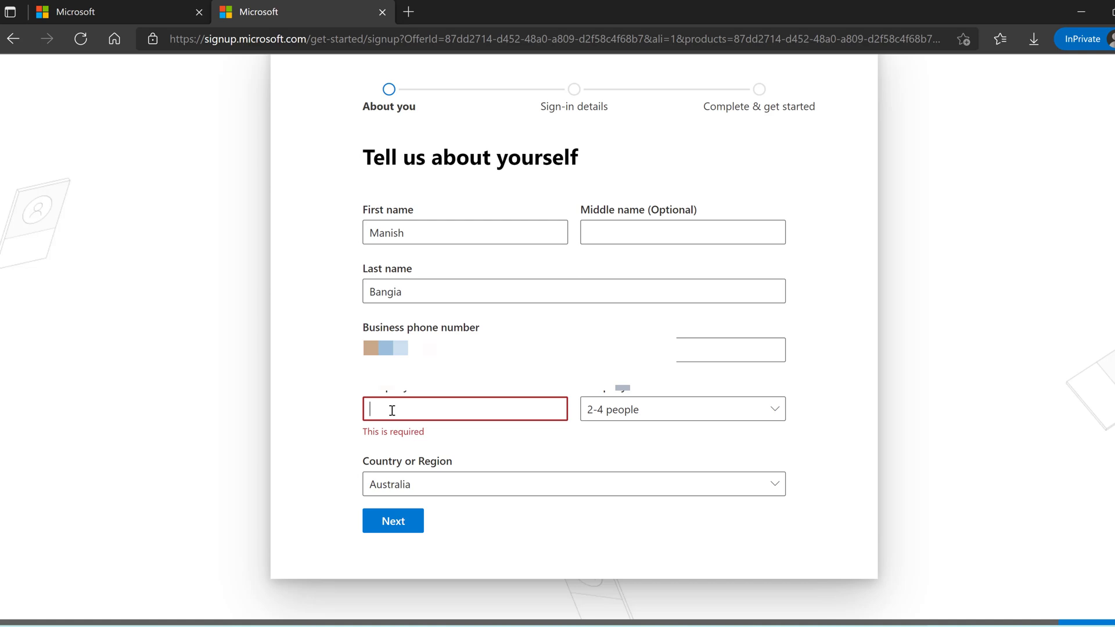
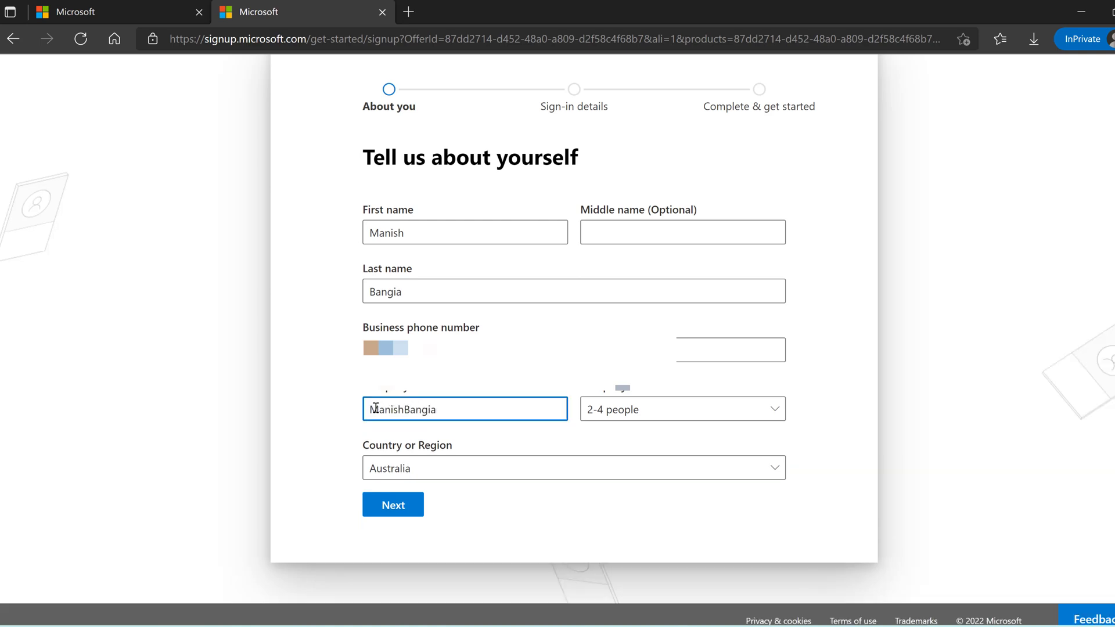
left_click(386, 504)
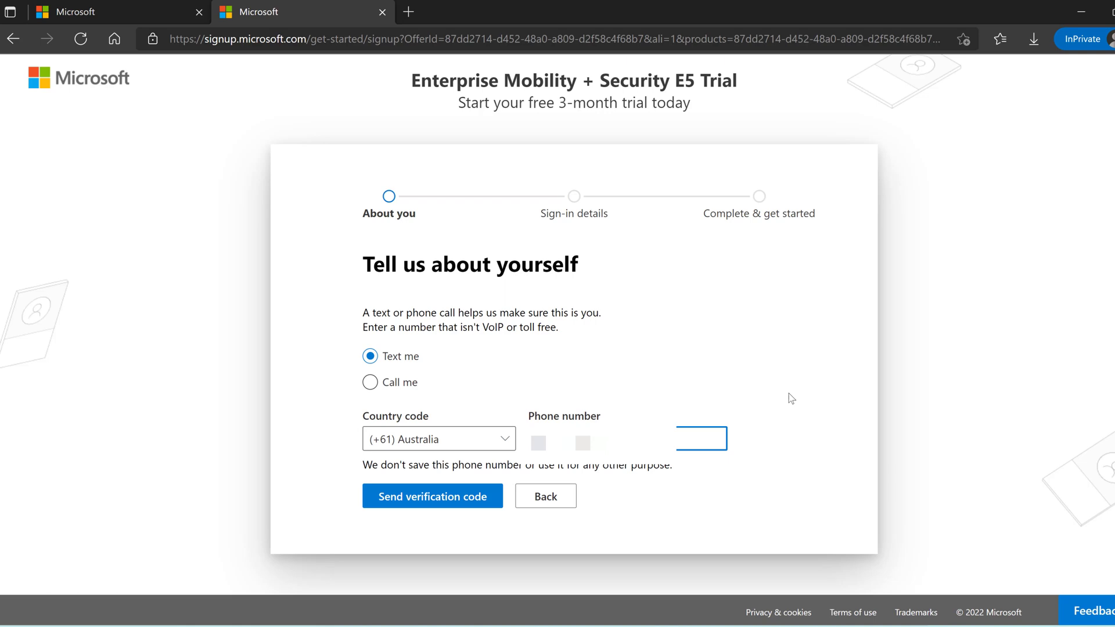
Step: Have a code texted to the phone, then enter the six-digit code to verify
left_click(436, 507)
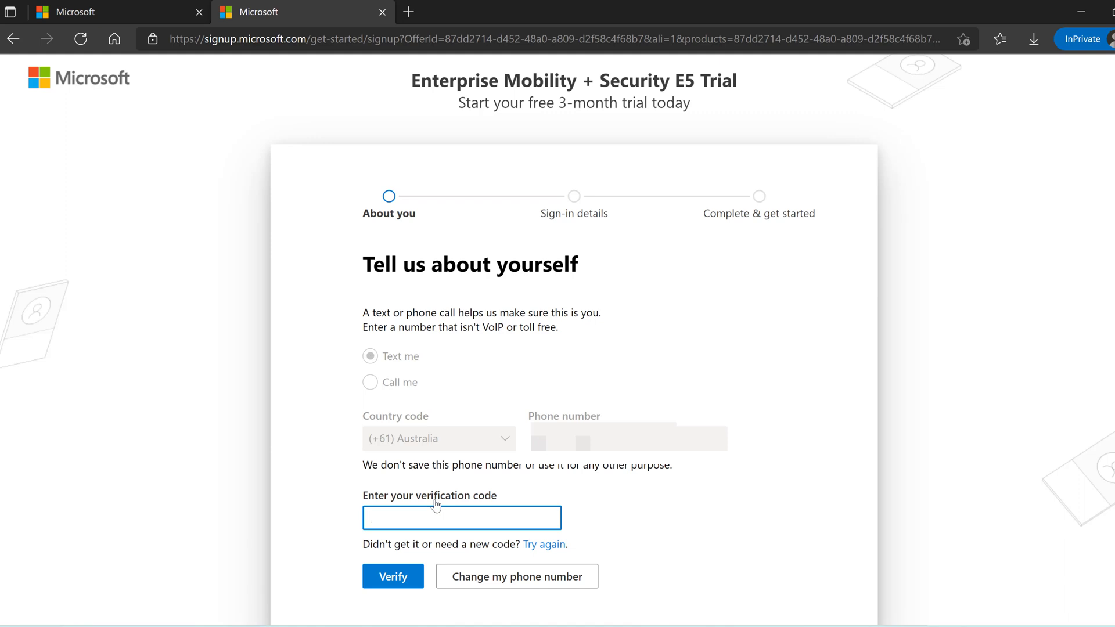
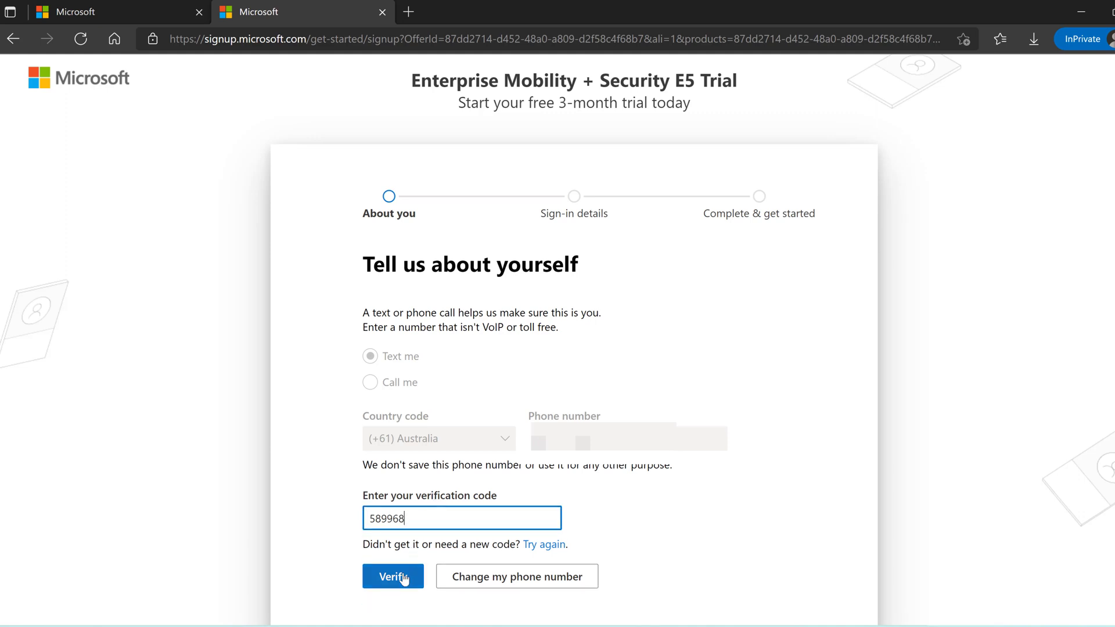
left_click(404, 579)
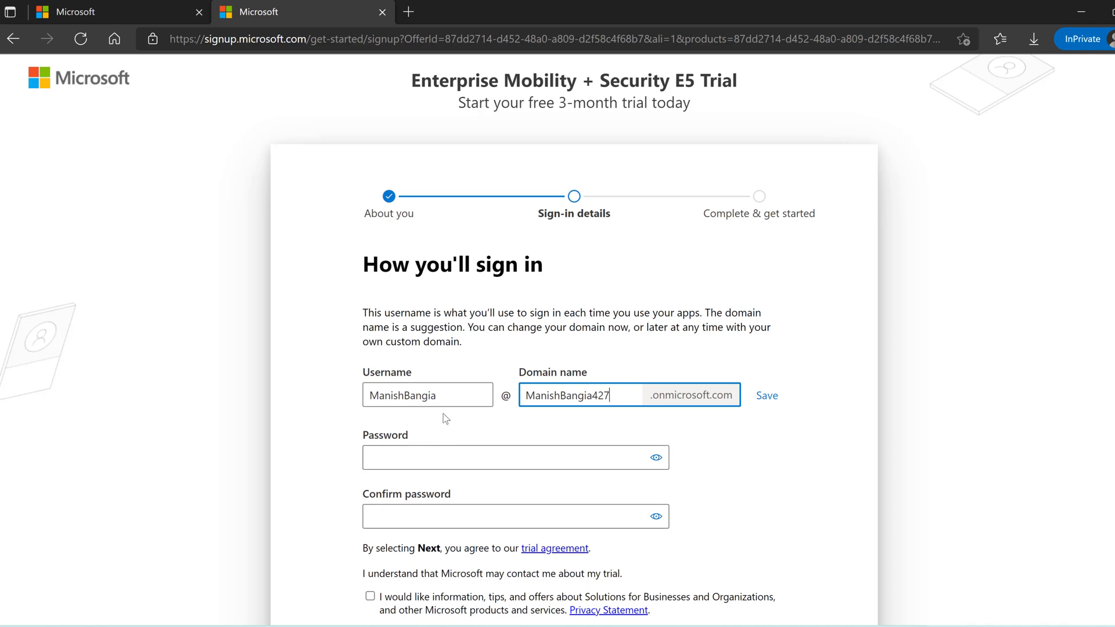
Step: Replace the suggested username and change the domain ending from 427 to 'training'
double_click(451, 395)
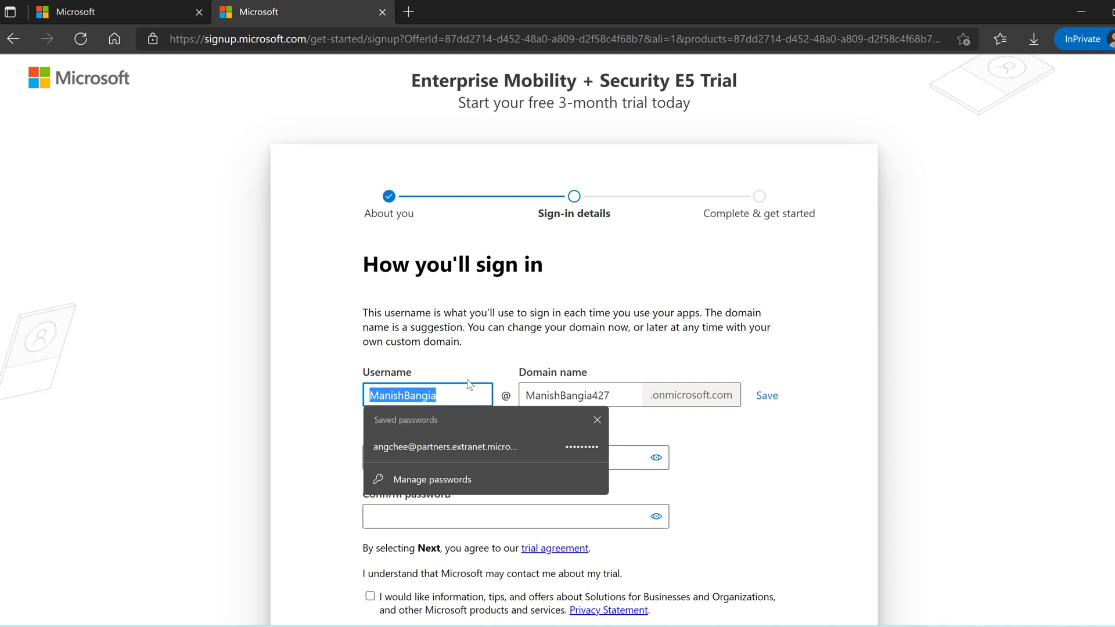
type("manish")
key("Tab")
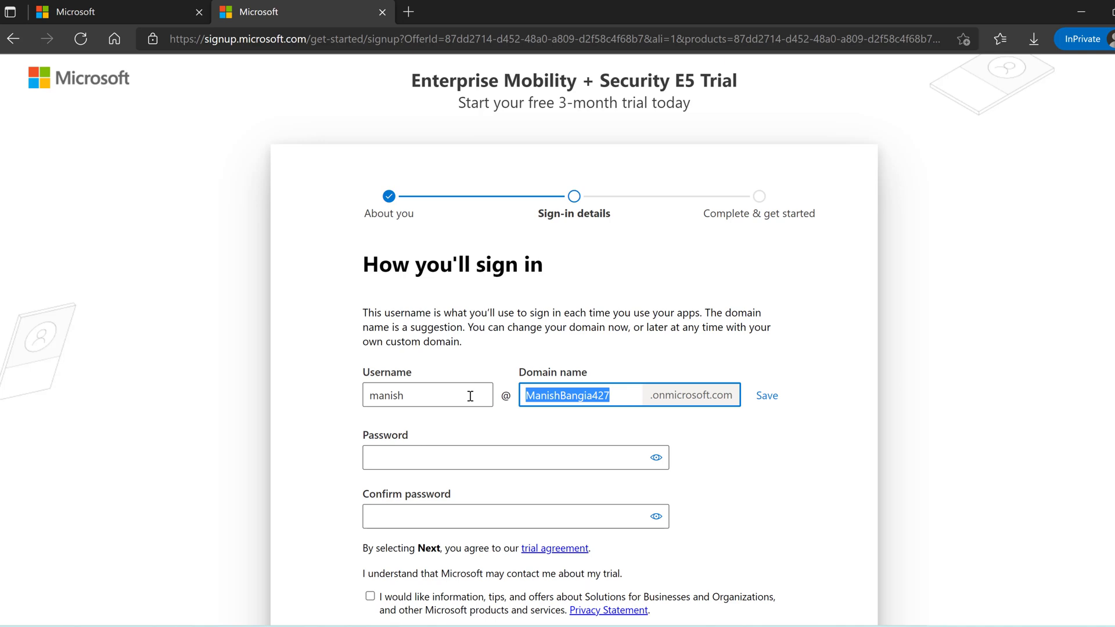
left_click(638, 397)
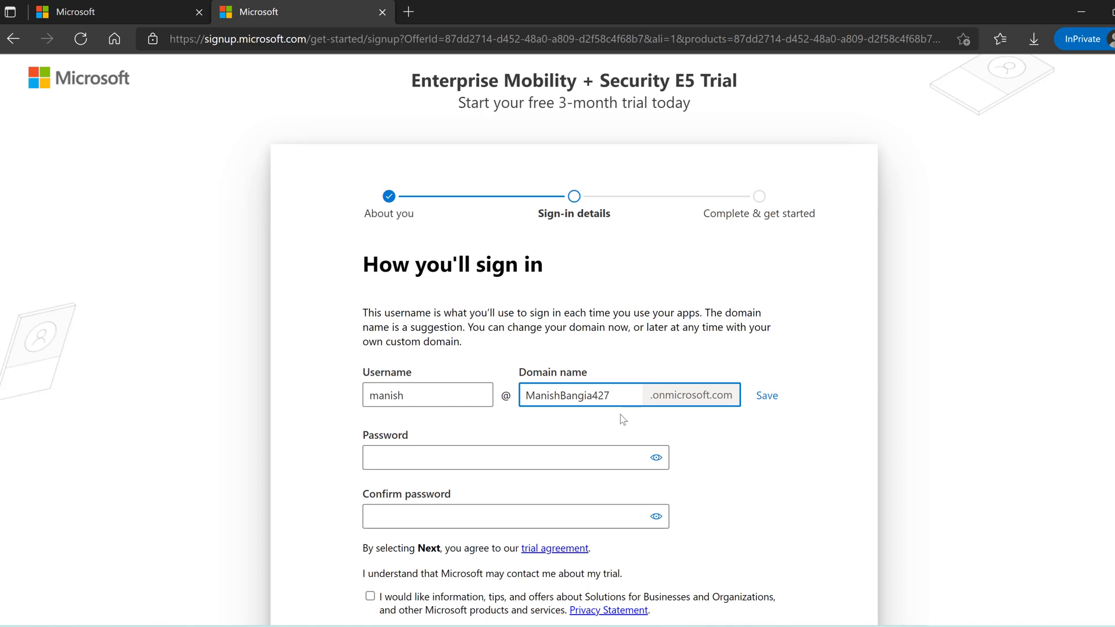
key("BackSpace")
key("BackSpace")
key("BackSpace")
type("training")
Step: Enter and confirm the account password, then submit the sign-in details
key("Tab")
key("Tab")
type("••••••••")
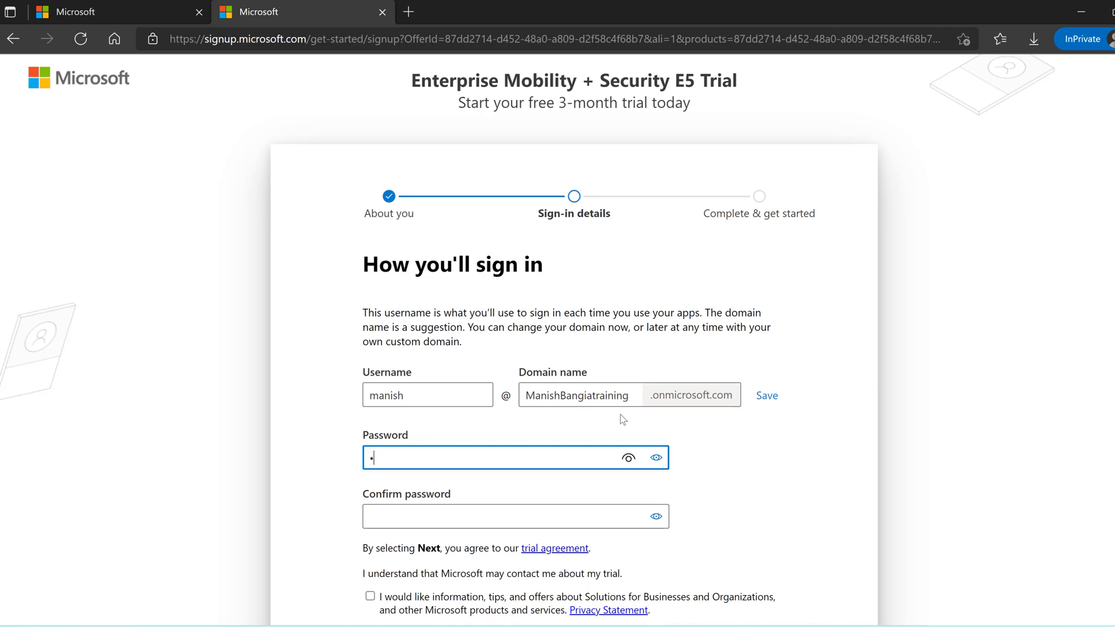
type("••")
key("Tab")
key("Tab")
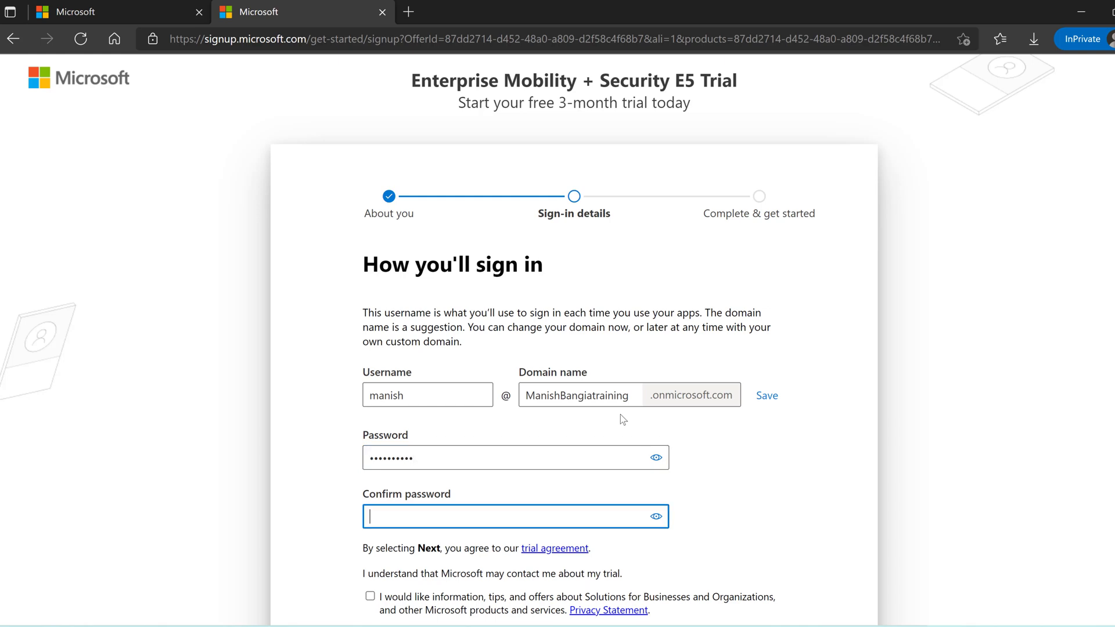
type("••••••••••")
scroll(697, 436, "down", 2)
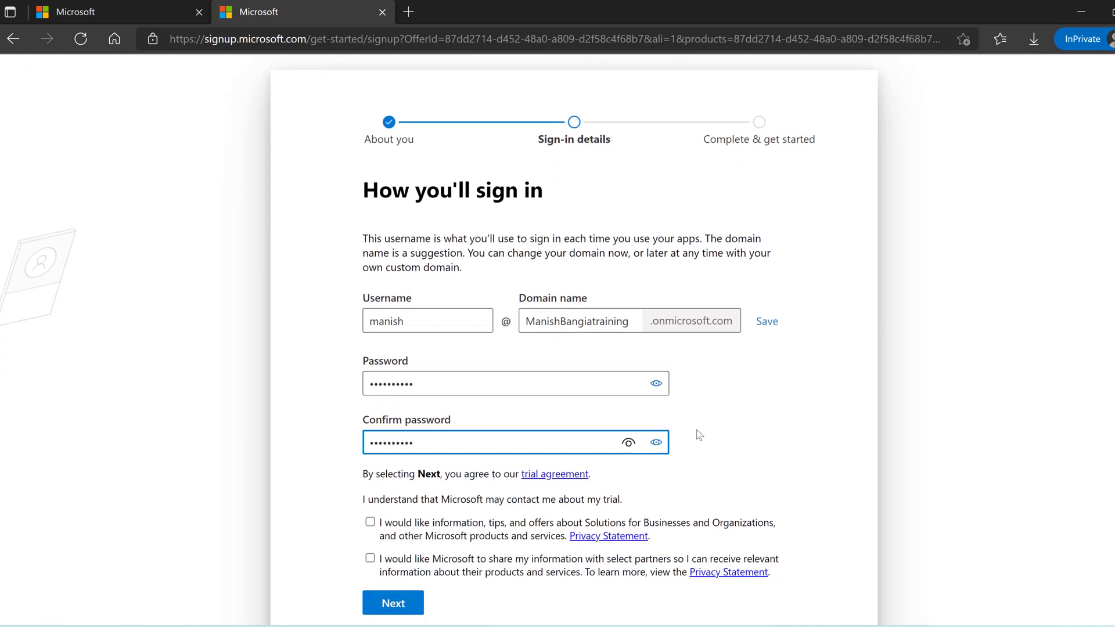
left_click(398, 555)
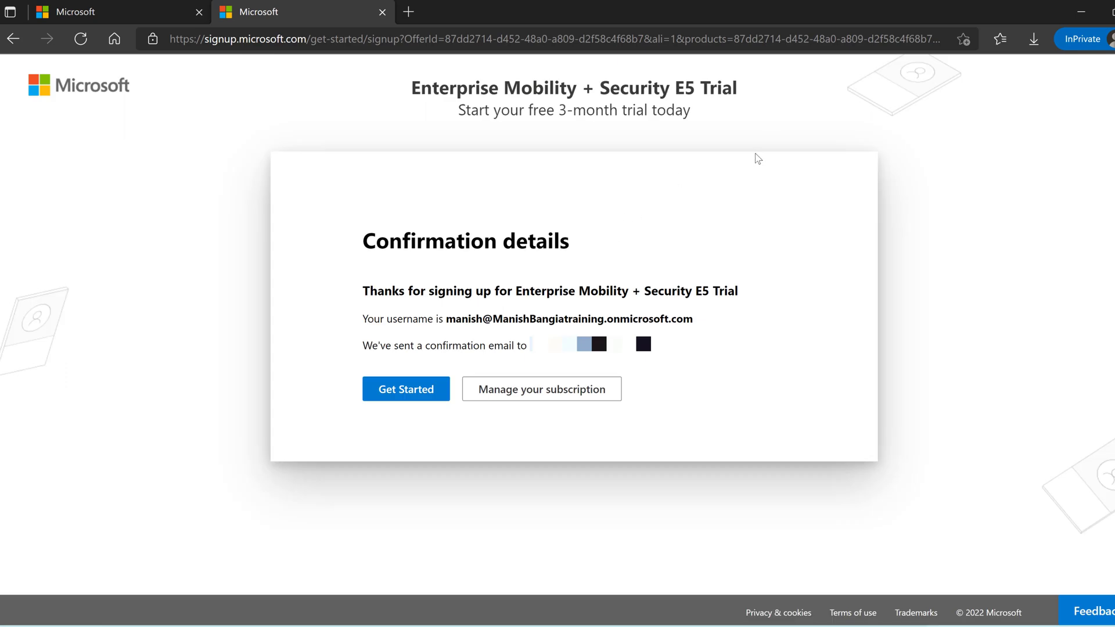
Step: Enter the new account's admin center and open Users > Active users
left_click(406, 395)
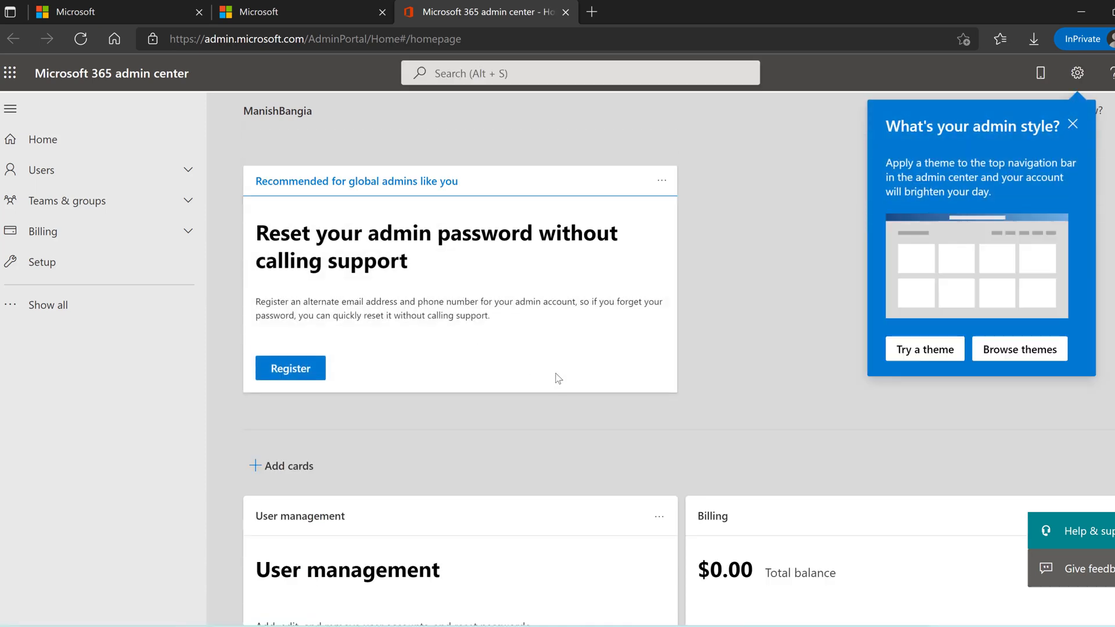
left_click(185, 172)
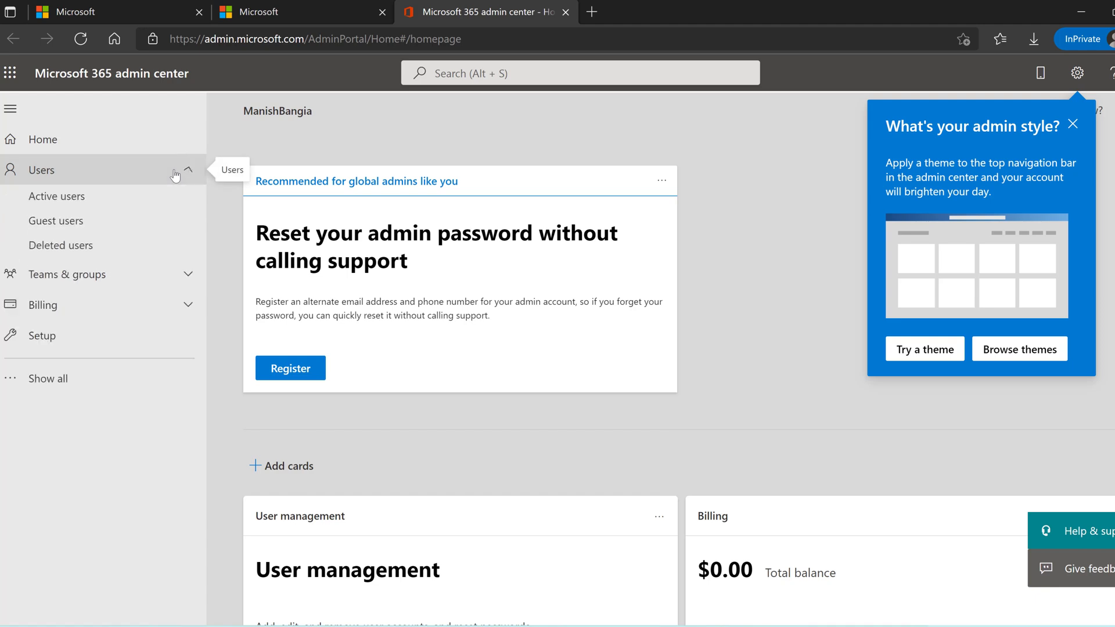
left_click(92, 198)
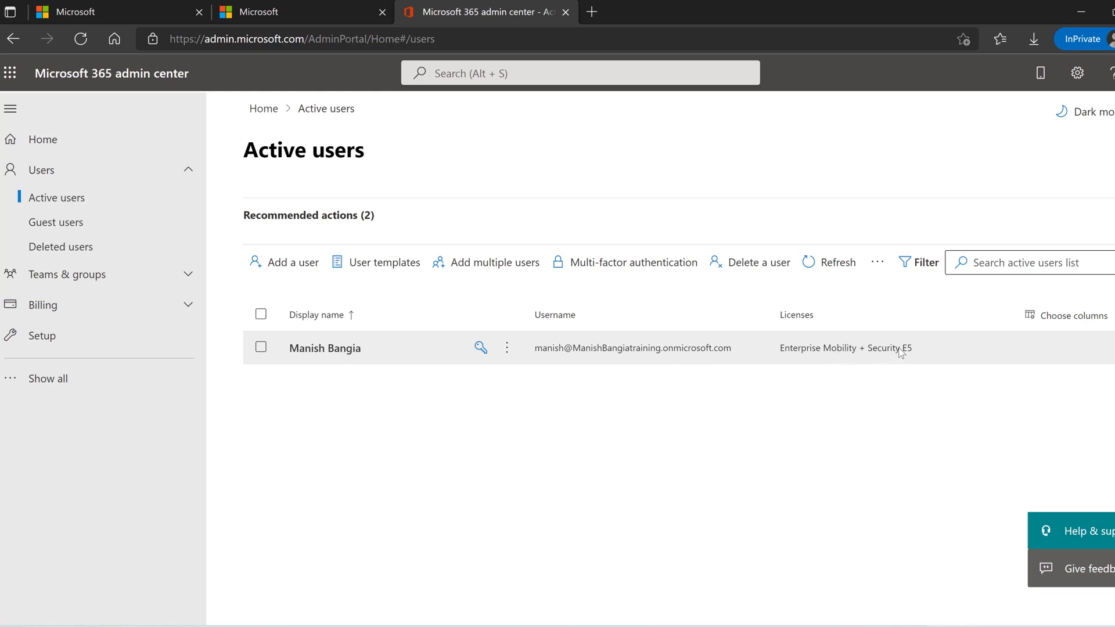
Step: View Billing > Your products showing the E5 Trial with 250 licenses, then open a new tab
left_click(180, 313)
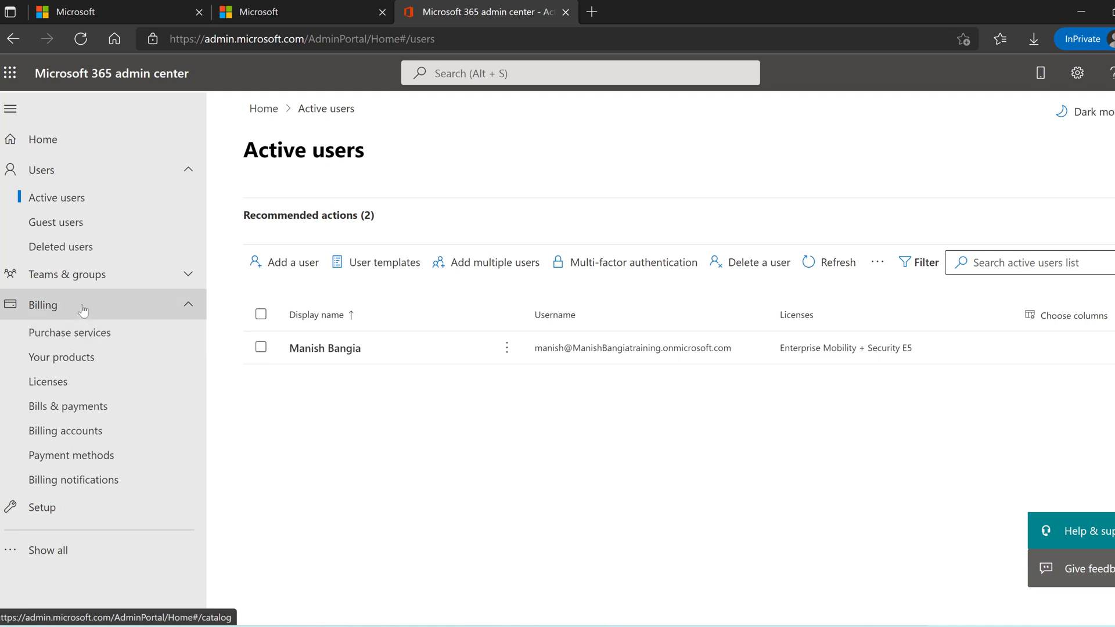
left_click(80, 363)
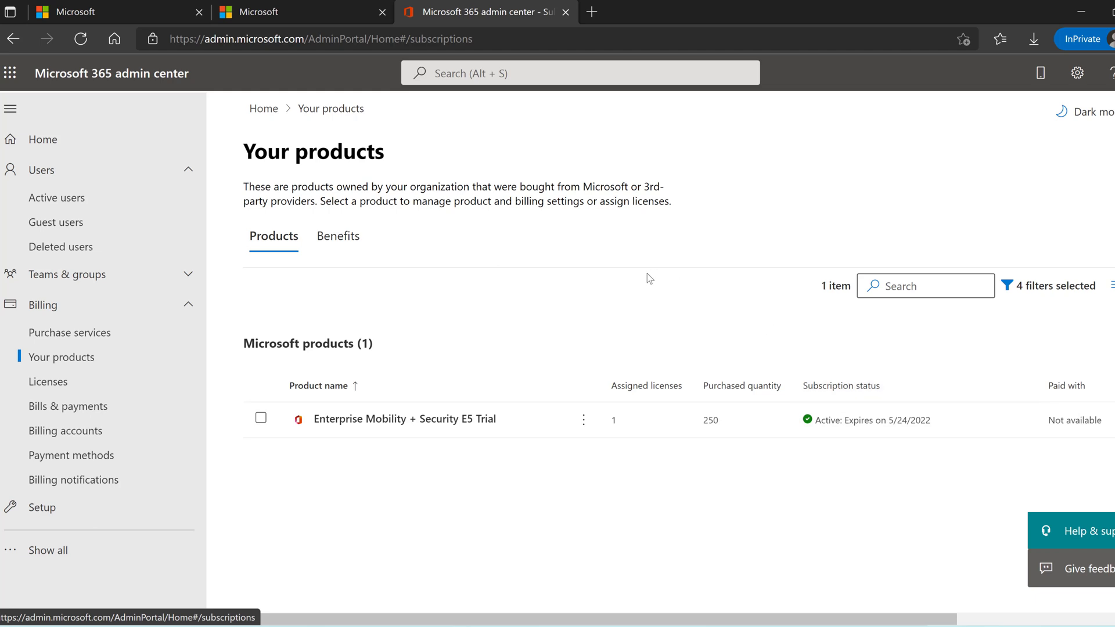
key("ctrl+t")
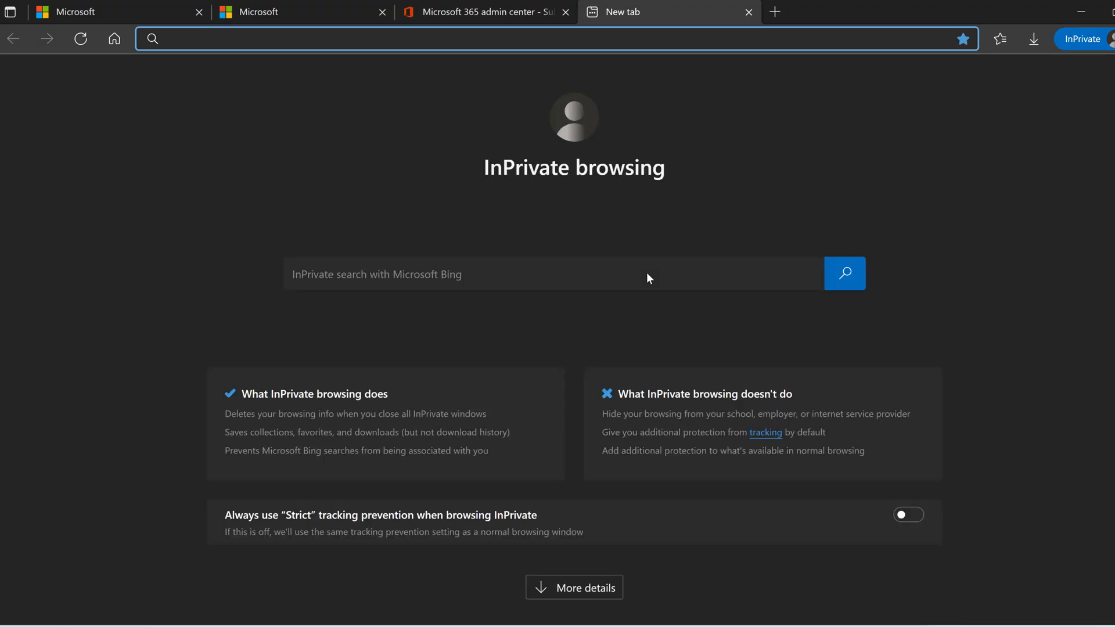
Step: Load portal.azure.com and dismiss the welcome tour with Maybe later
type("por")
key("Return")
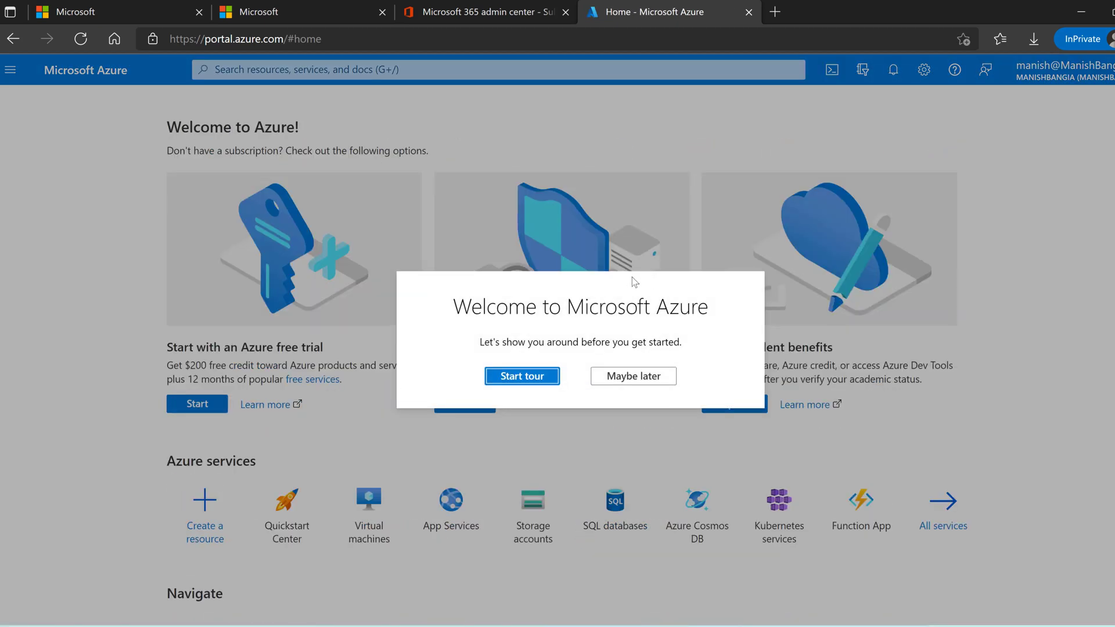
left_click(604, 381)
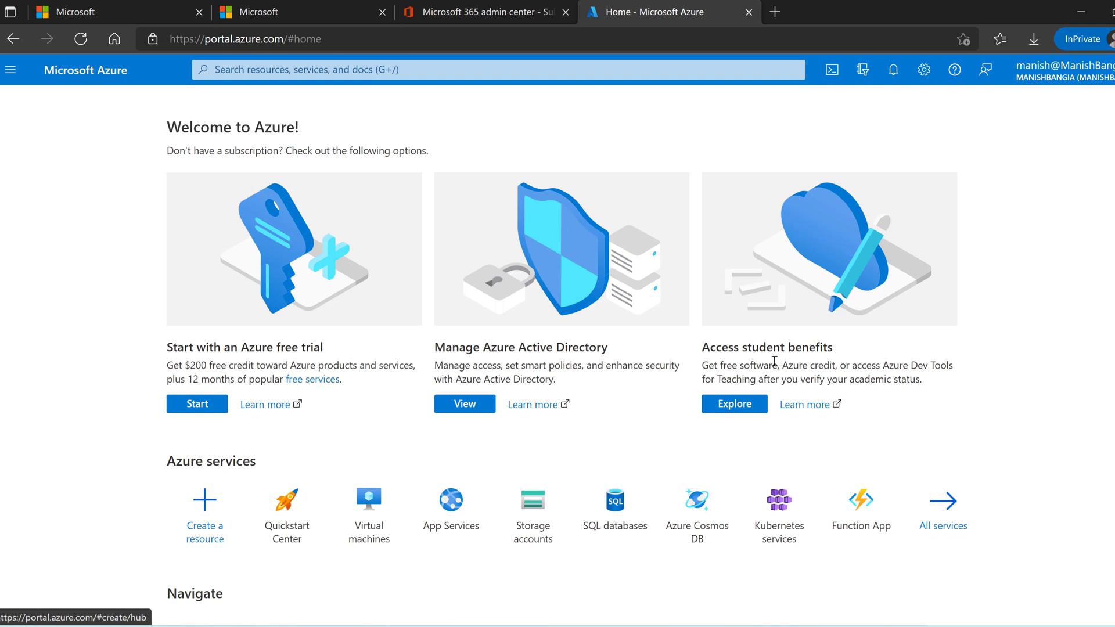
Step: Search the portal for 'azure active' to list Azure Active Directory
left_click(397, 76)
type("azure")
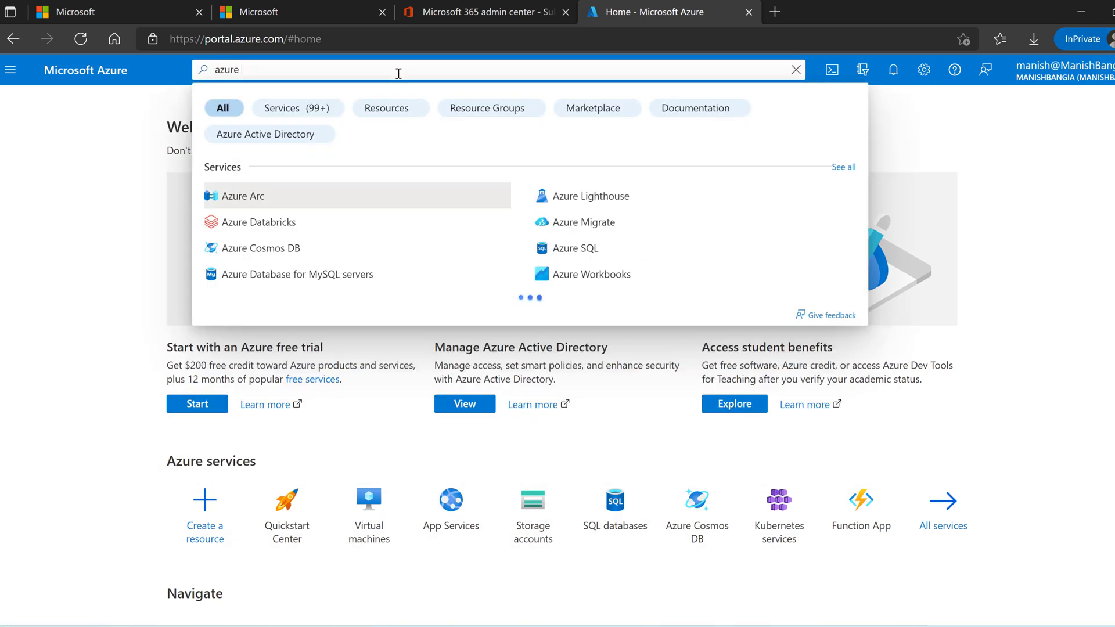
left_click(312, 135)
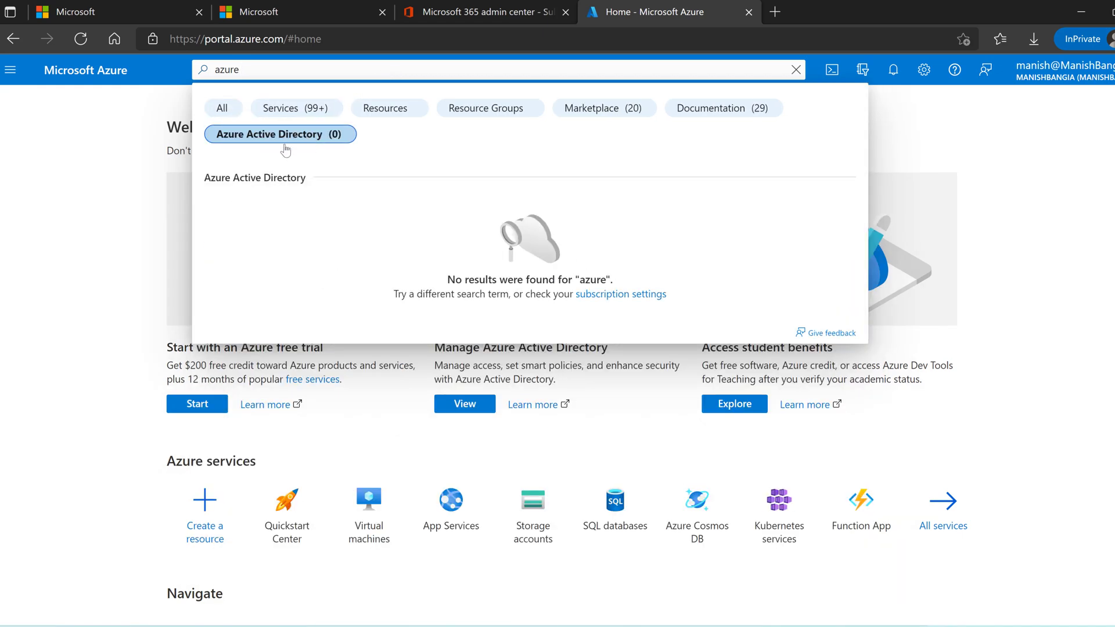
left_click(74, 318)
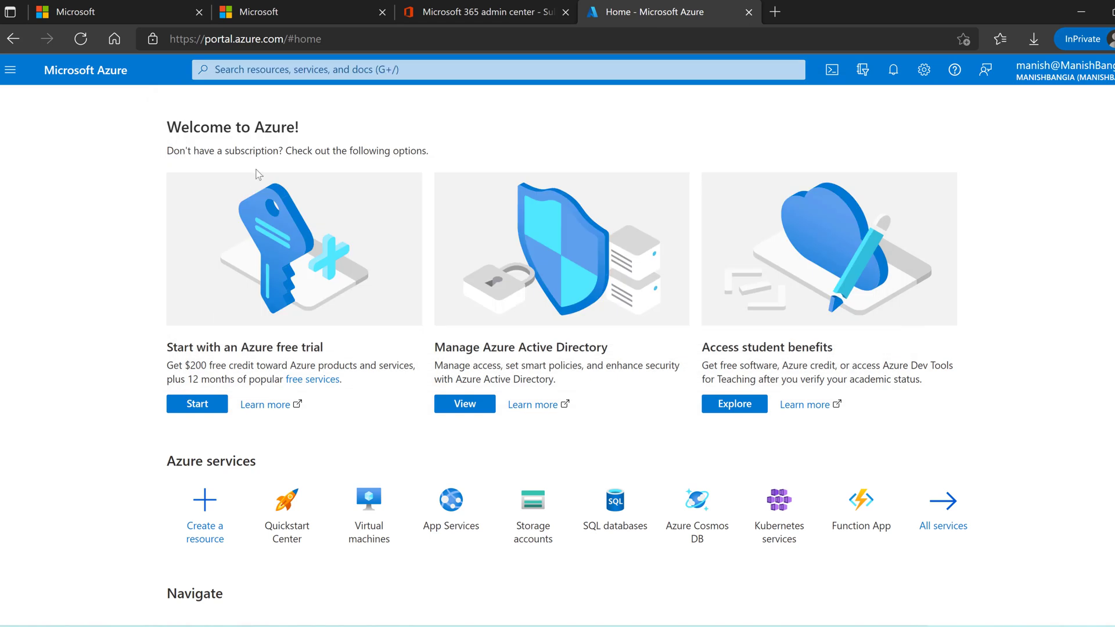
left_click(283, 68)
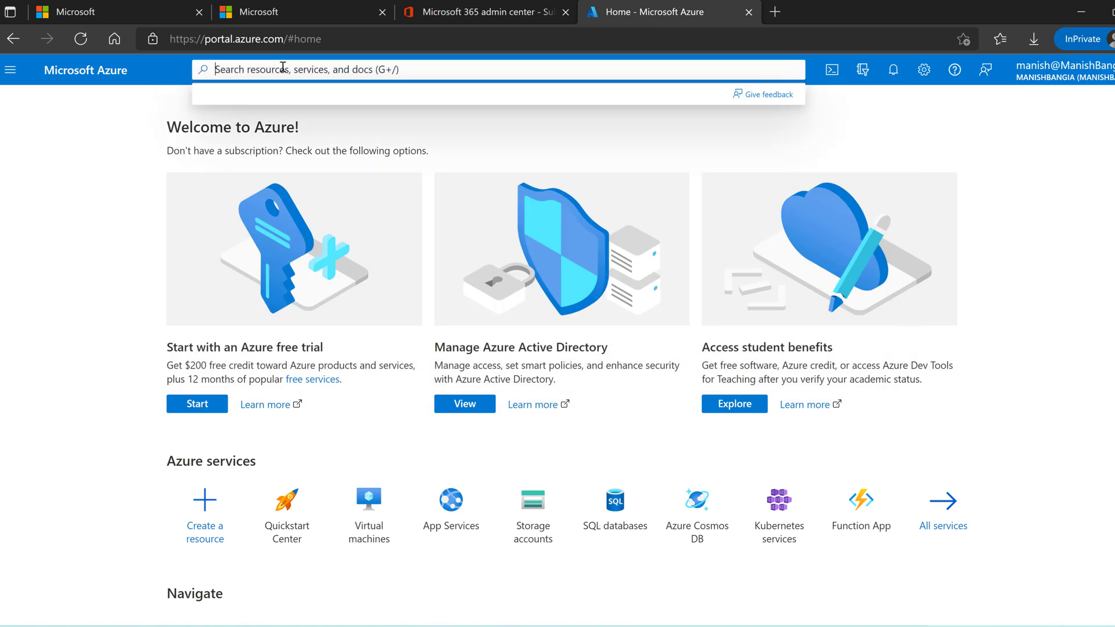
type("azure active")
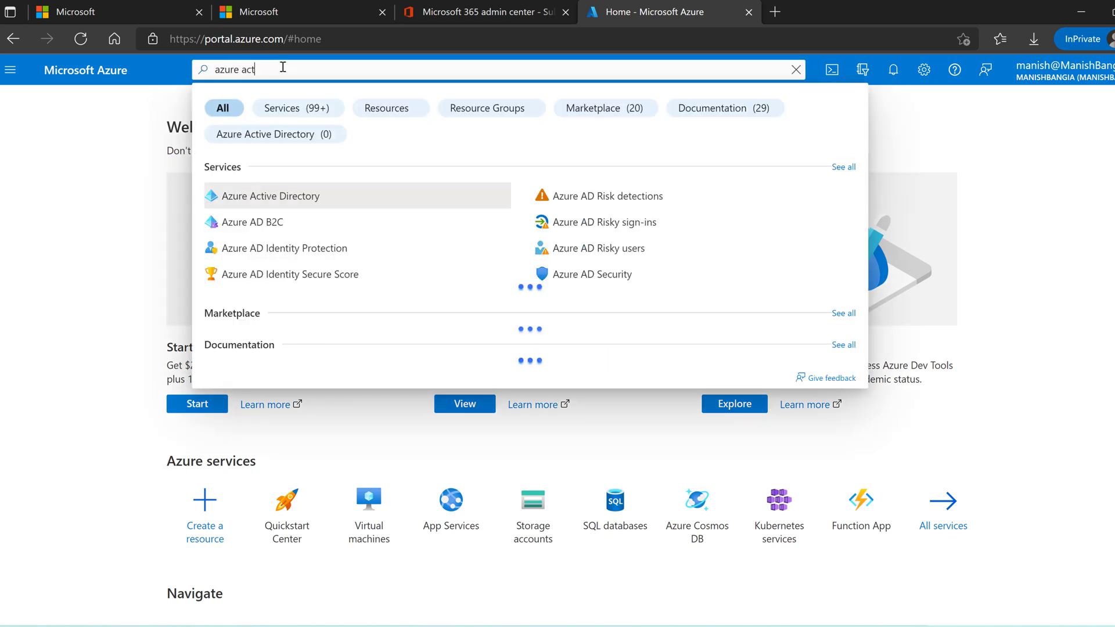
Step: Open Azure Active Directory from the search results and view its Users list
left_click(253, 202)
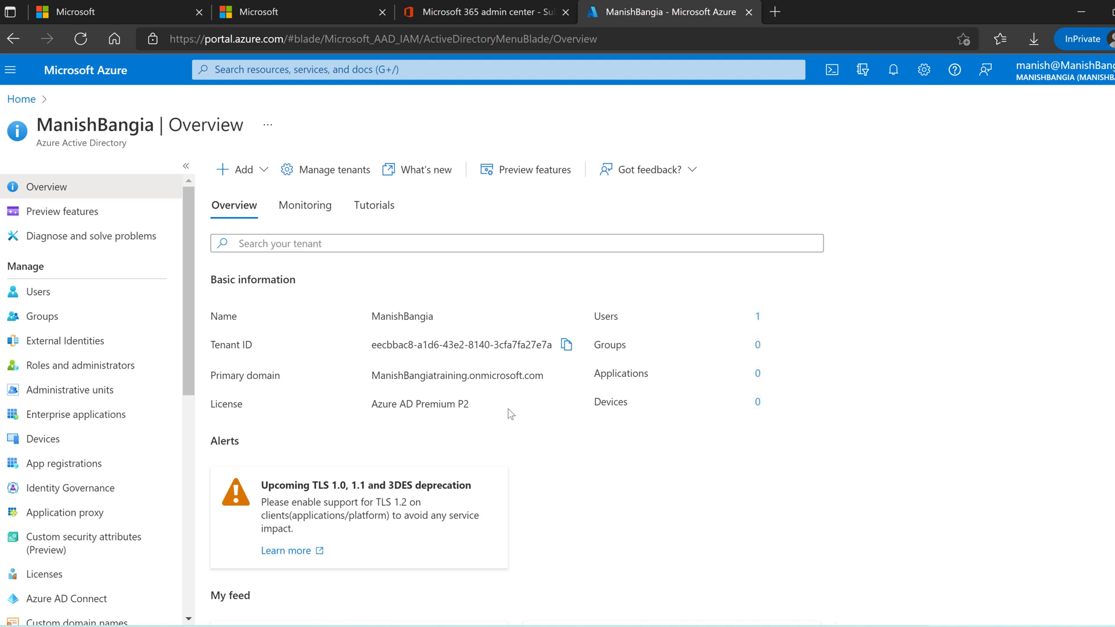
left_click(41, 292)
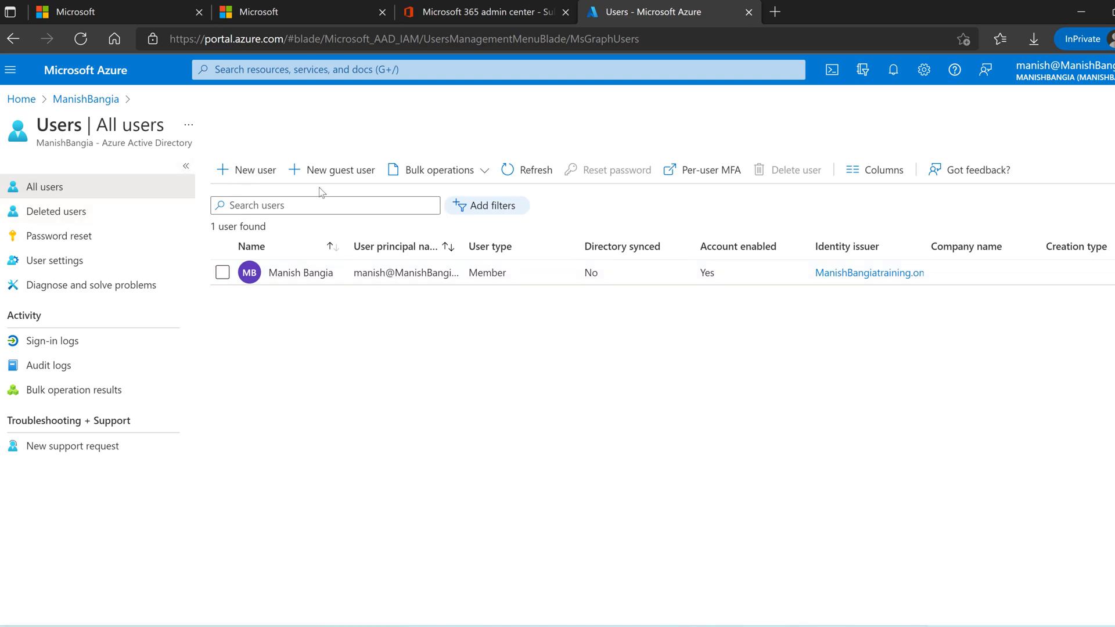
Step: Look over the directory's groups in Azure Active Directory, then go back to the overview
left_click(67, 100)
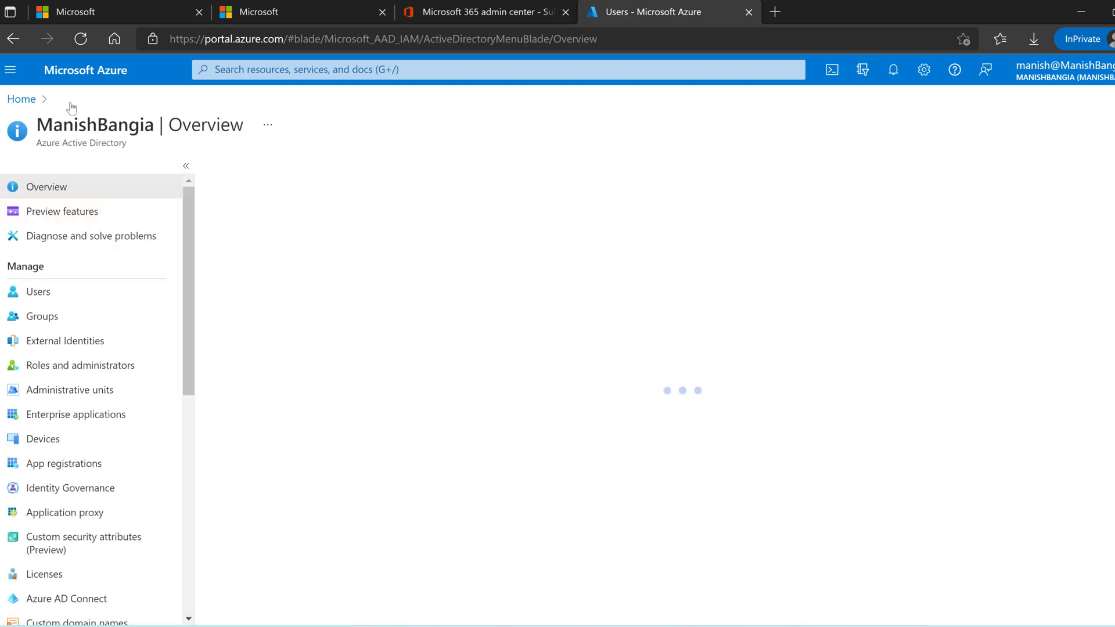
left_click(43, 317)
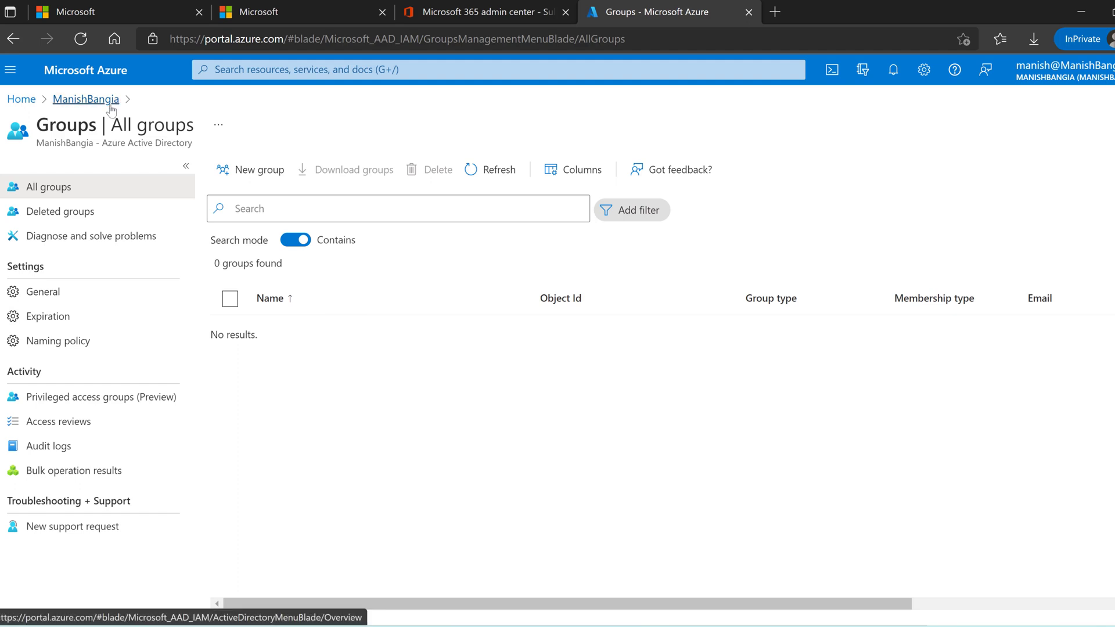
left_click(86, 99)
Step: Review all licensed products under Licenses, then return to the overview showing Azure AD Premium P2
scroll(111, 386, "down", 4)
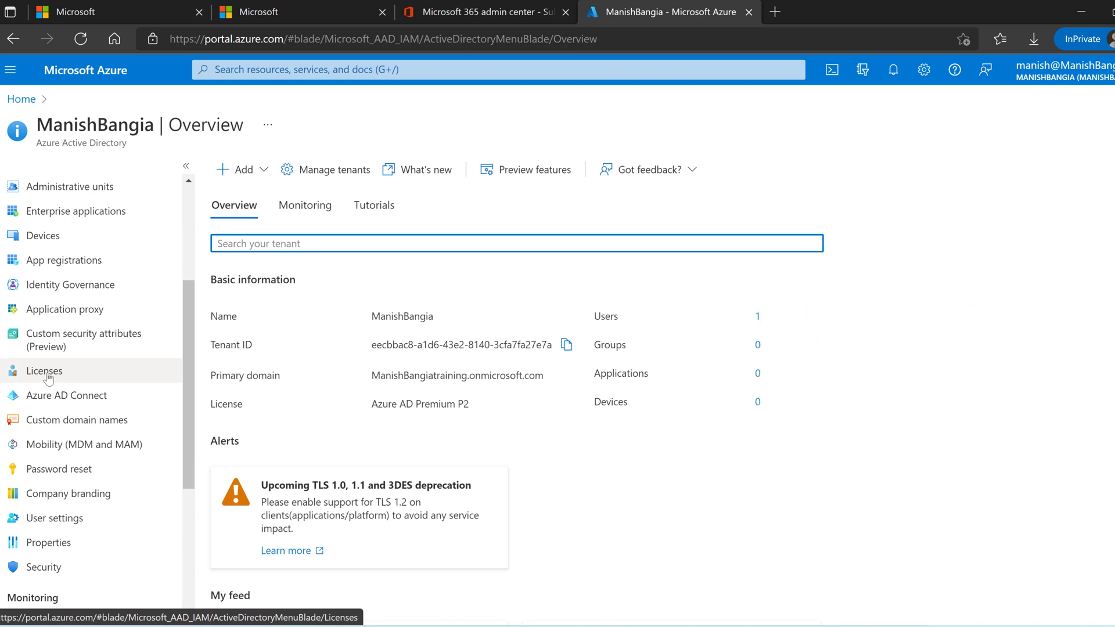
left_click(48, 378)
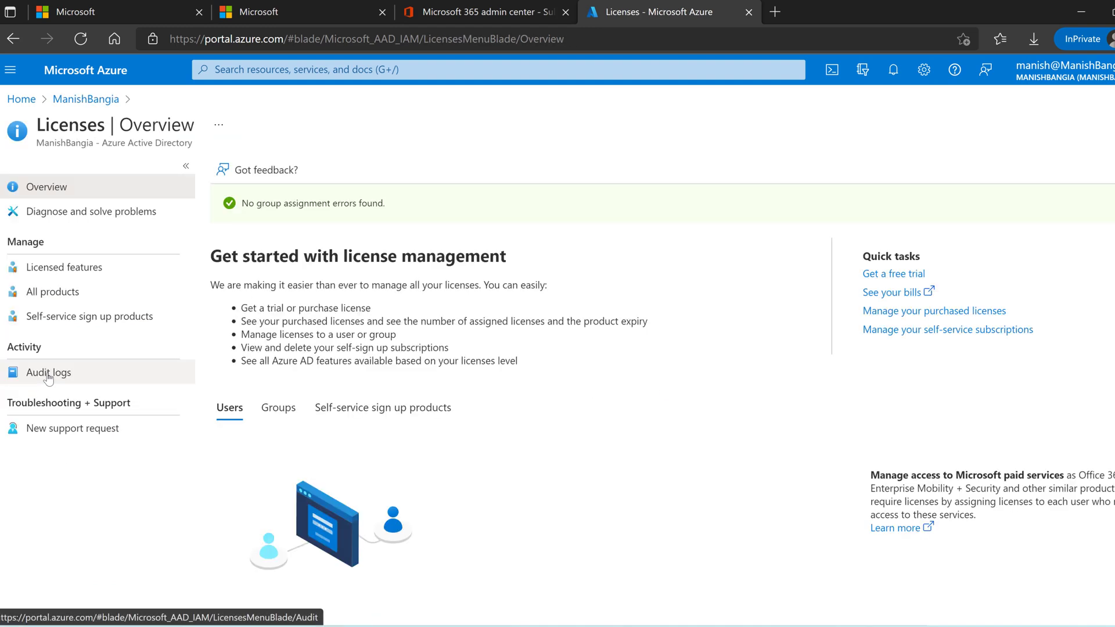
left_click(58, 297)
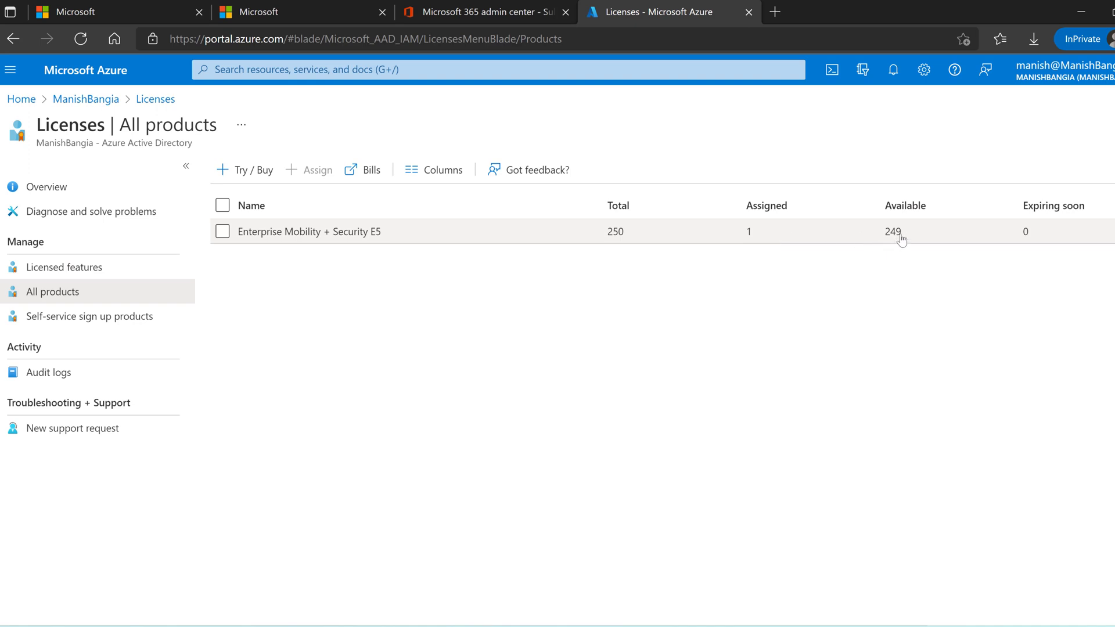
left_click(108, 101)
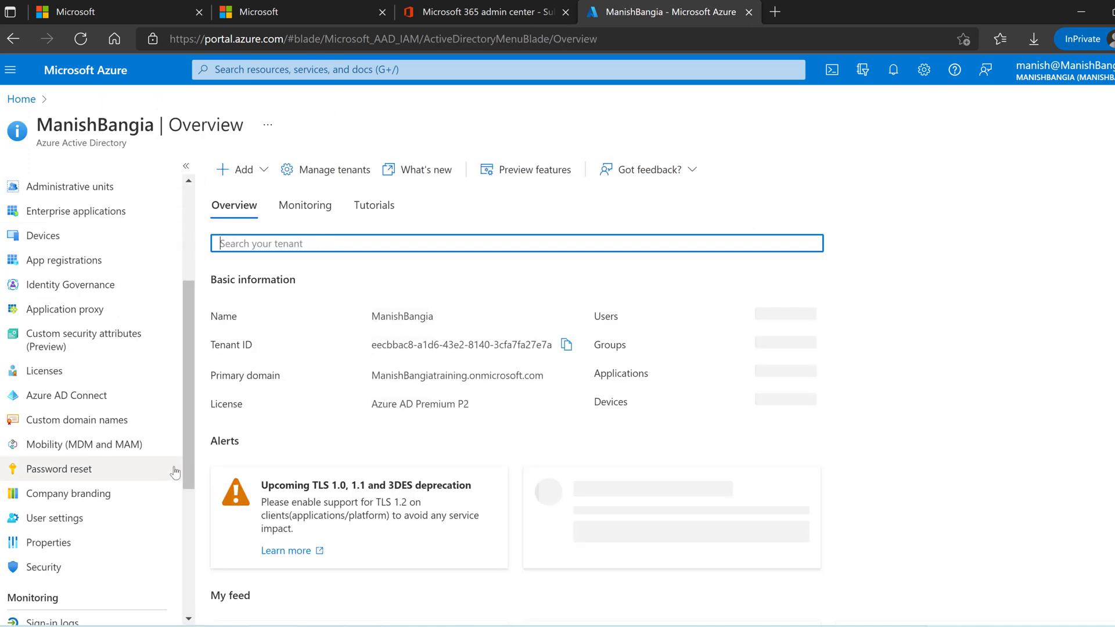
scroll(174, 472, "down", 5)
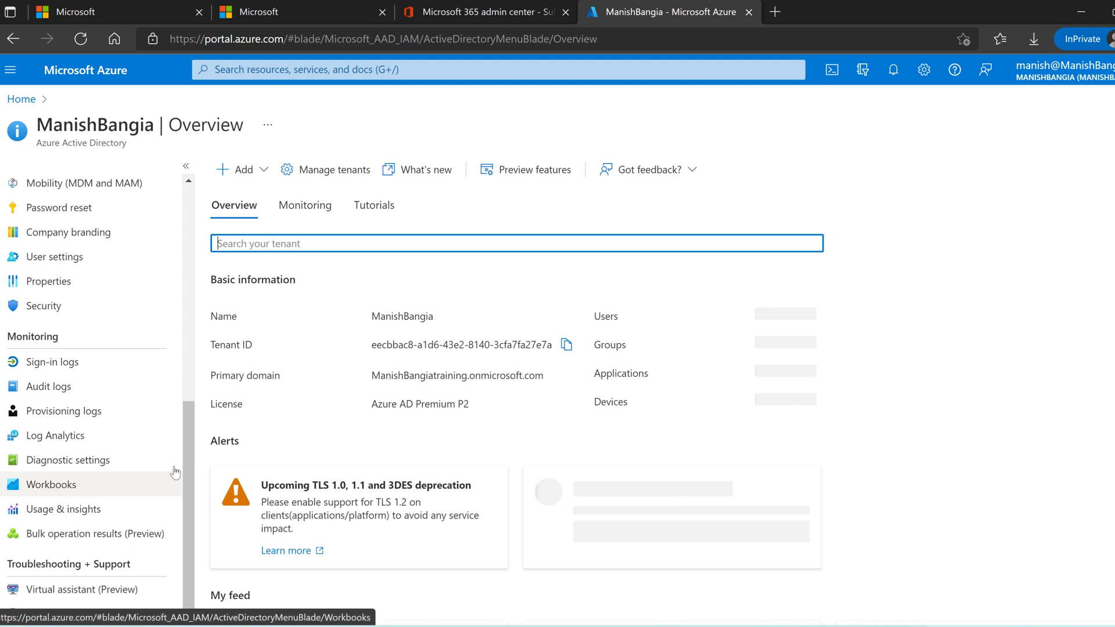
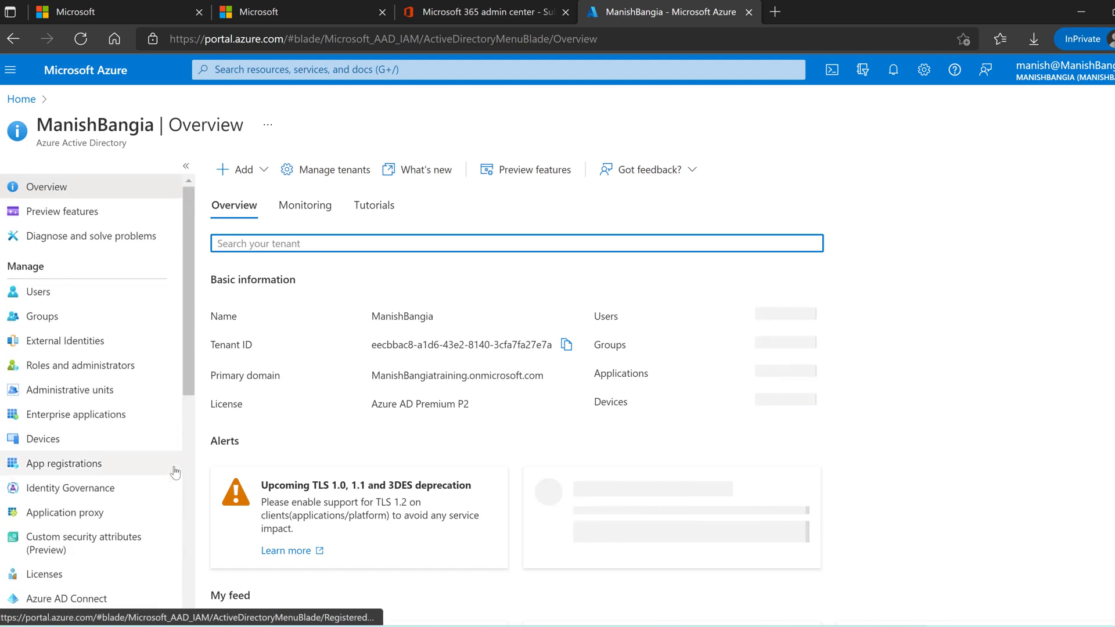
Step: Confirm the Azure portal's All devices list shows no devices, then open a new InPrivate tab
left_click(65, 447)
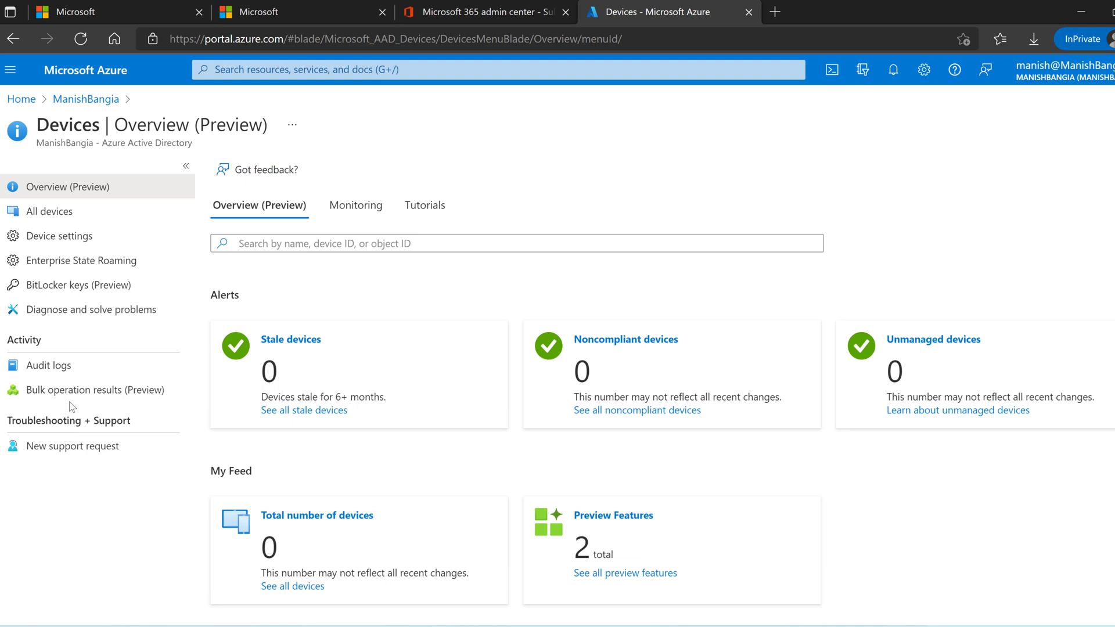
left_click(56, 219)
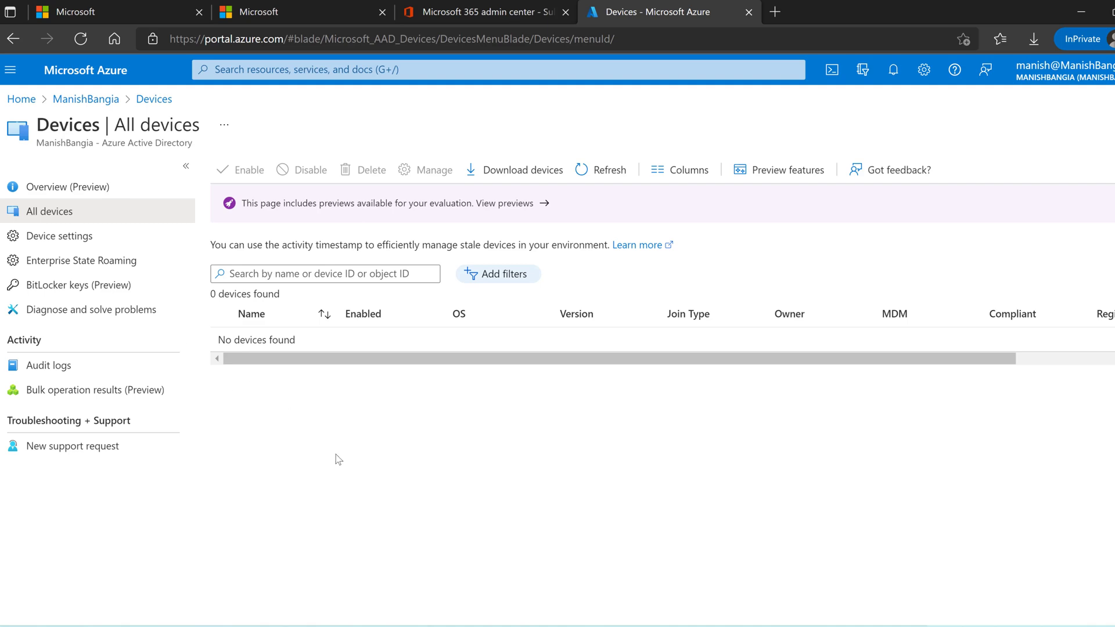
key("ctrl+t")
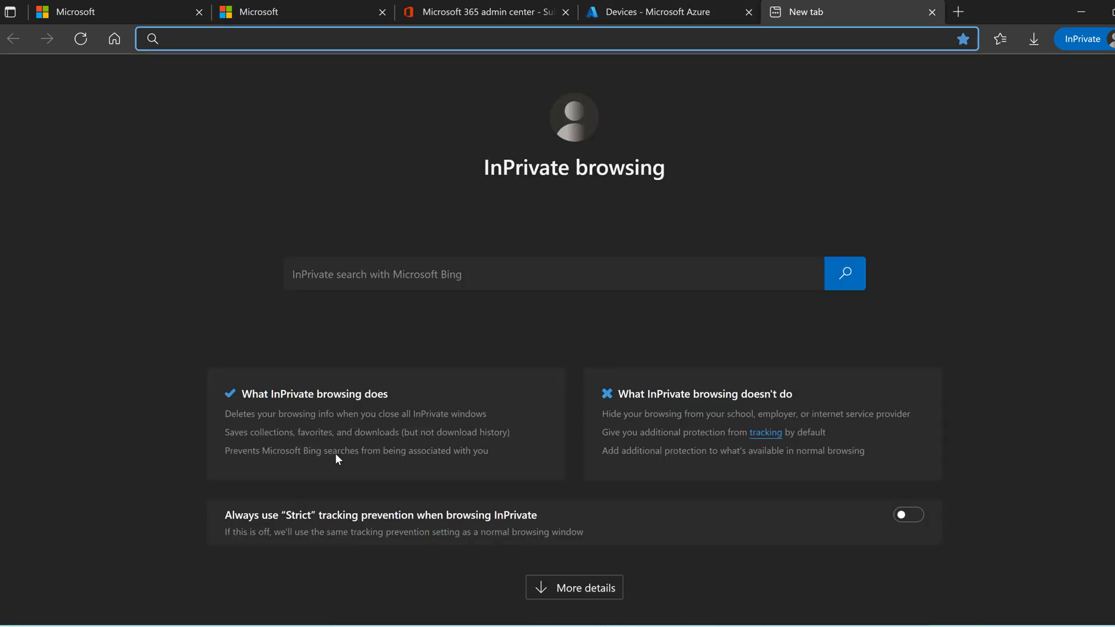
Step: Load the Microsoft 365 admin center via 'admin', then the Endpoint Manager admin center via 'end'
type("admin")
key("Return")
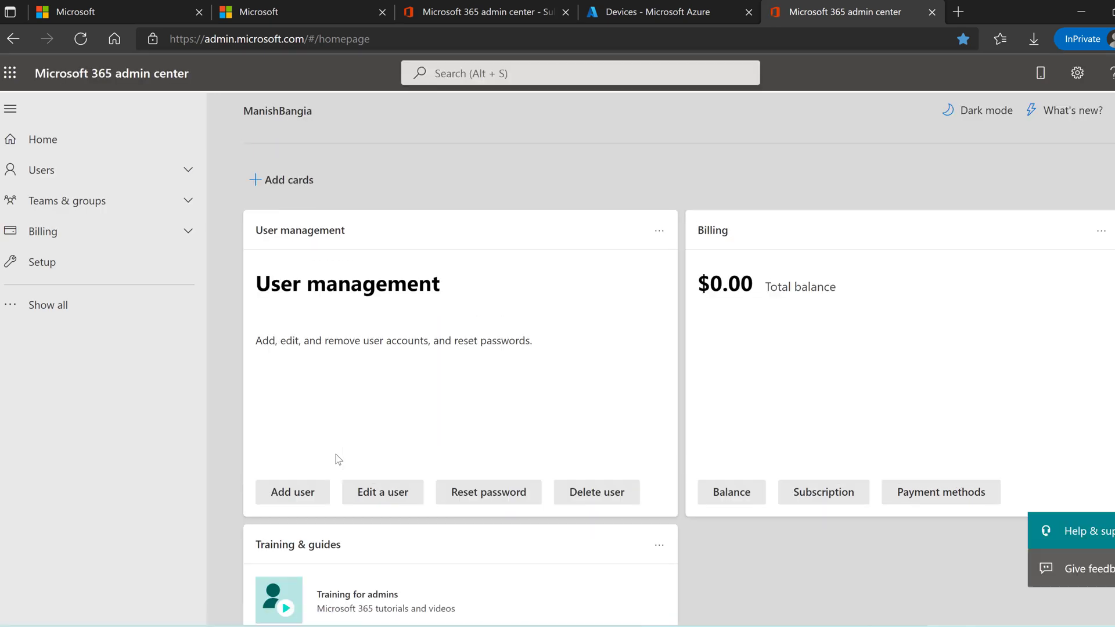
key("ctrl+l")
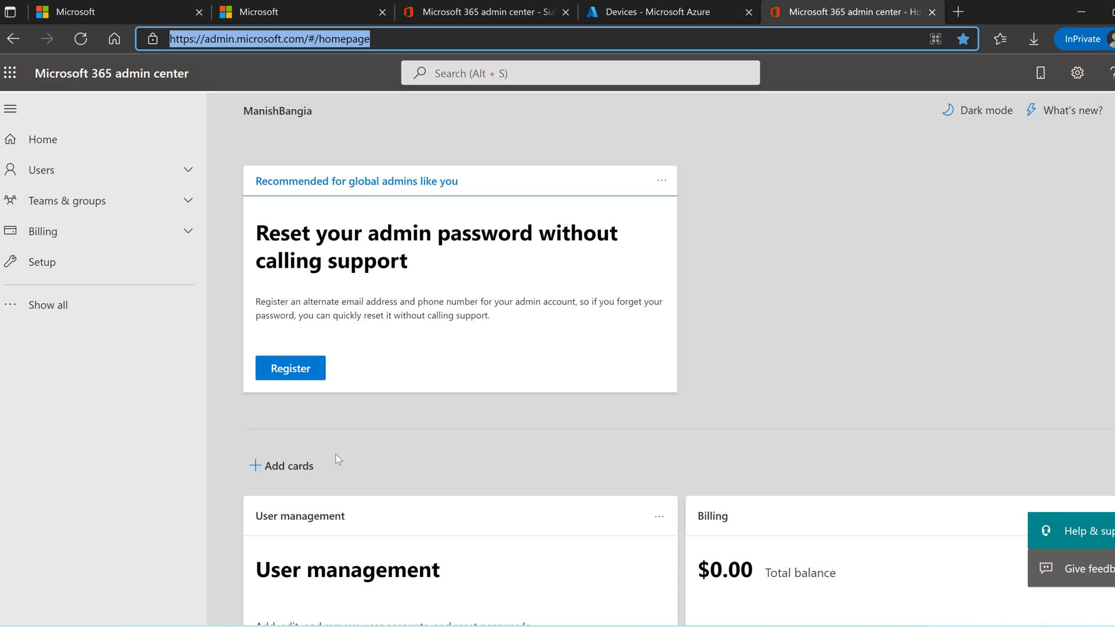
type("endpoint.microsoft.com")
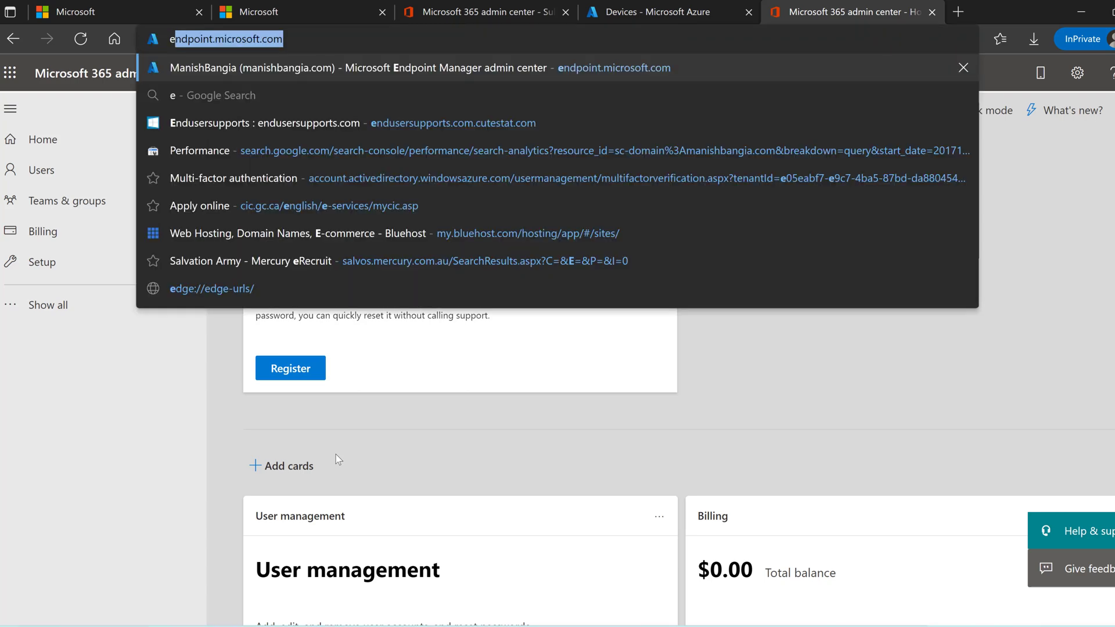
key("Return")
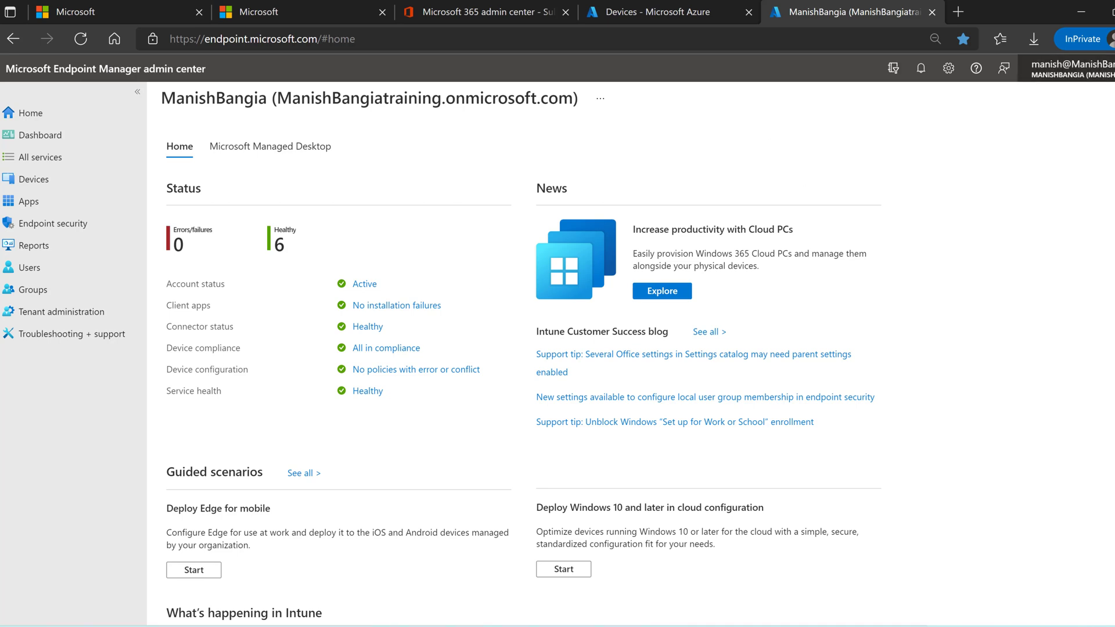
Step: Check the signed-in account, view the single tenant user, then the empty All groups list
left_click(1071, 69)
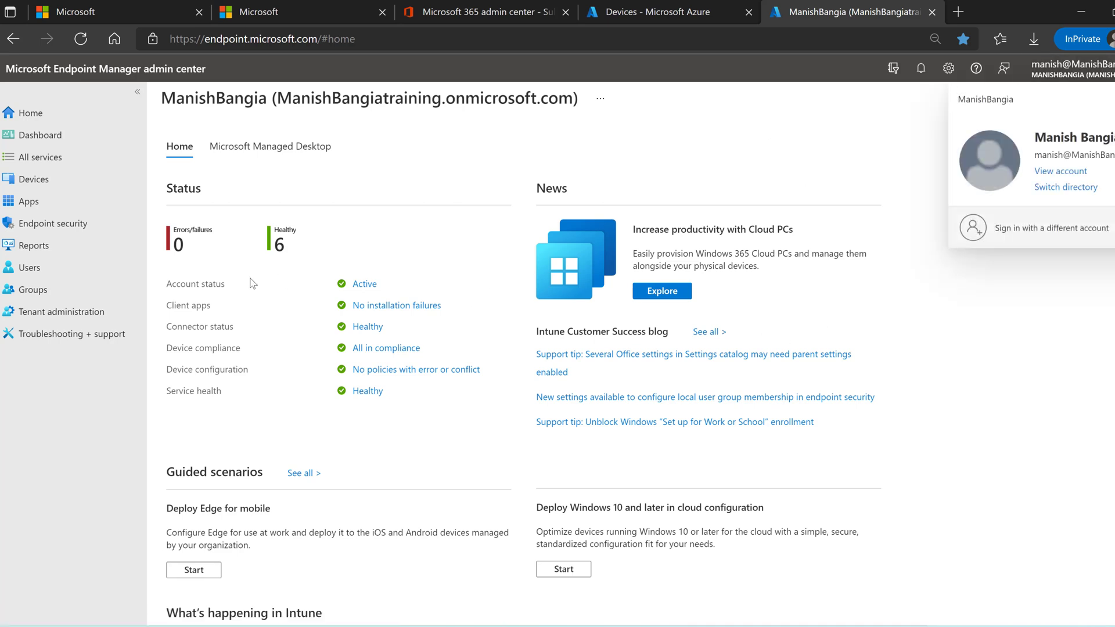
left_click(64, 229)
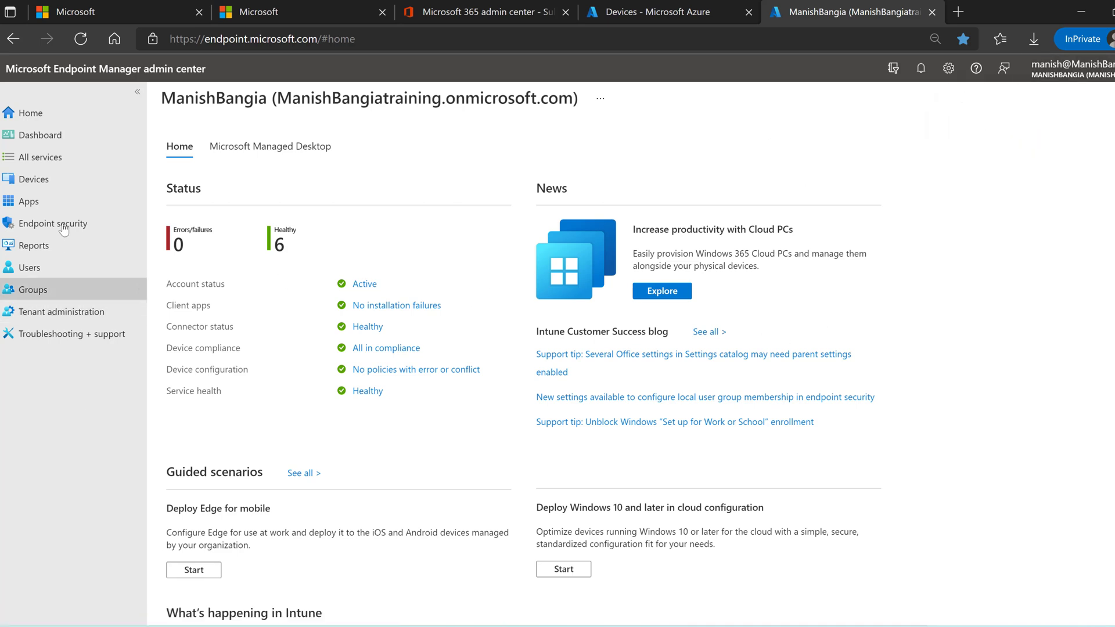
left_click(33, 274)
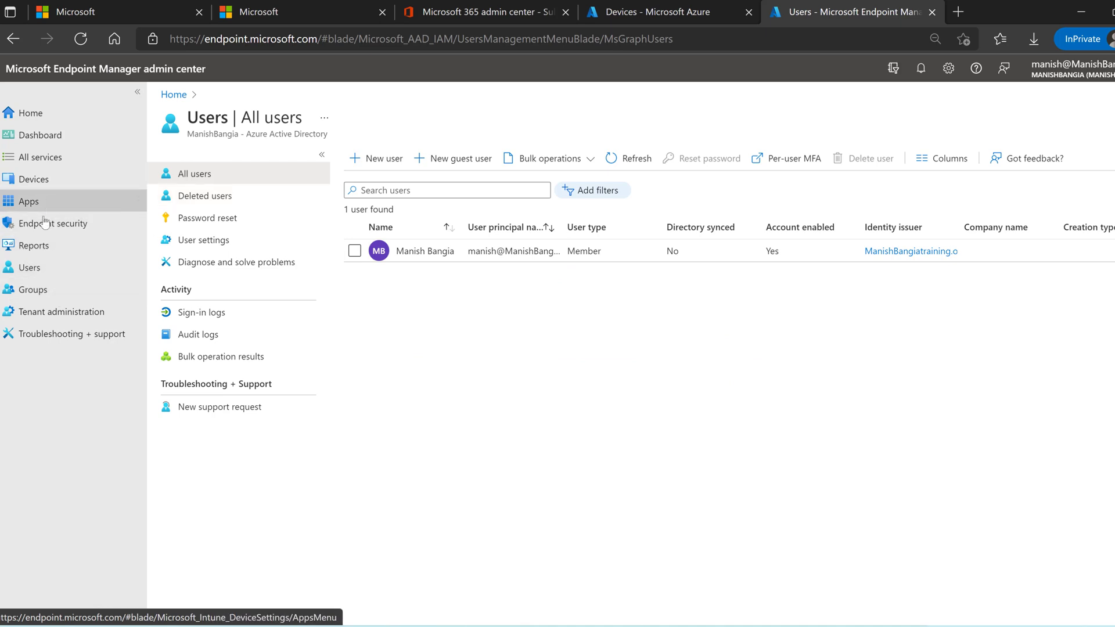
left_click(43, 293)
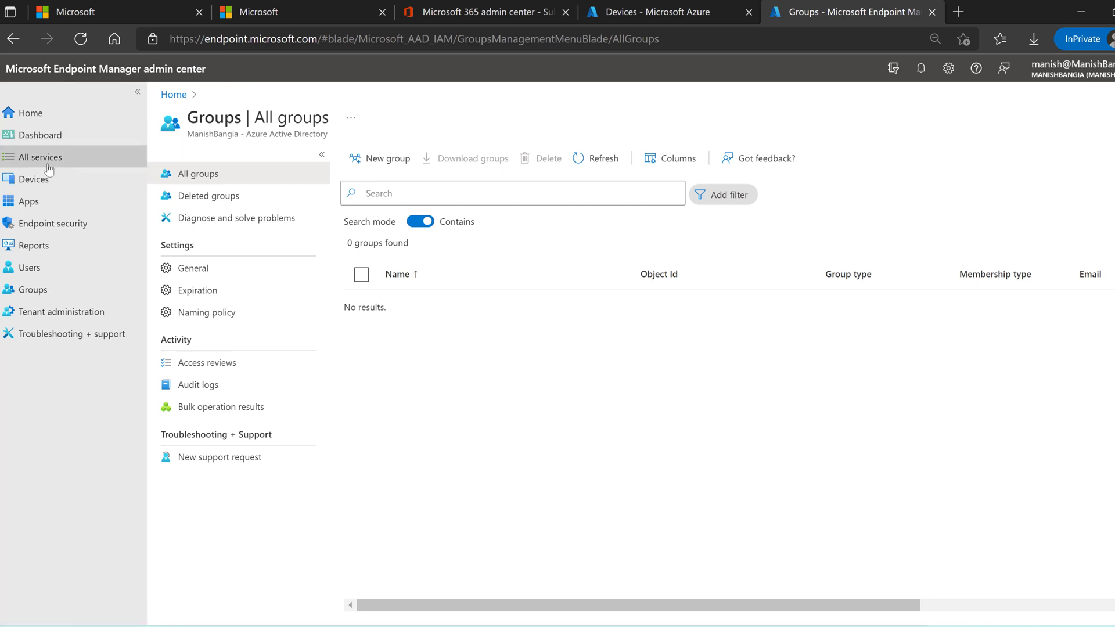
Step: Review the Devices overview (0 enrolled devices) and Apps overview, ending on Reports
left_click(34, 182)
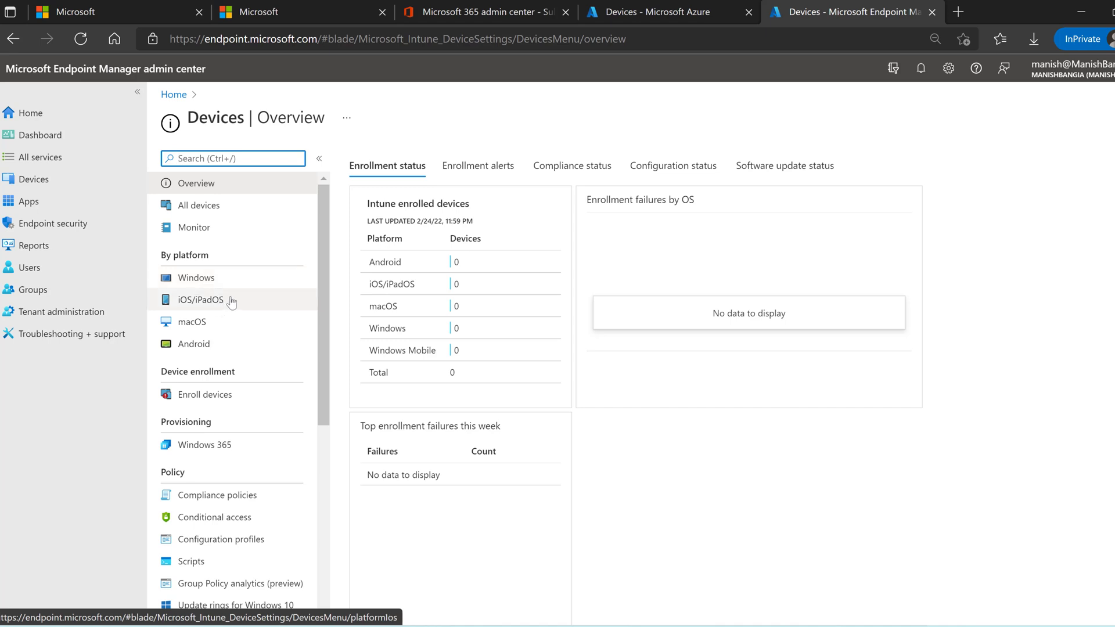
left_click(23, 202)
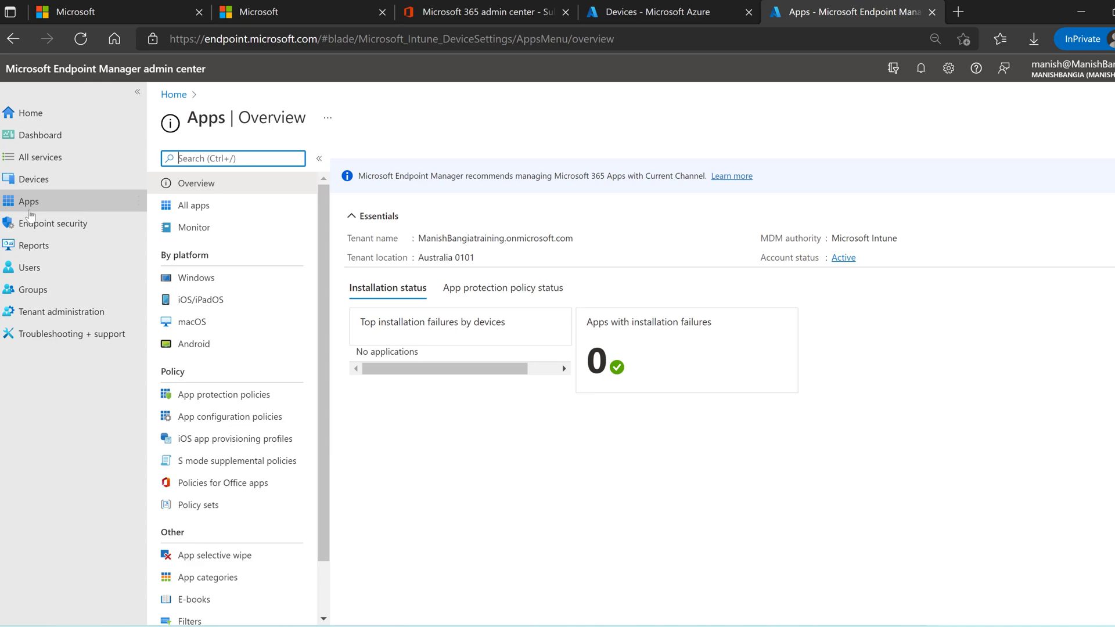
left_click(40, 251)
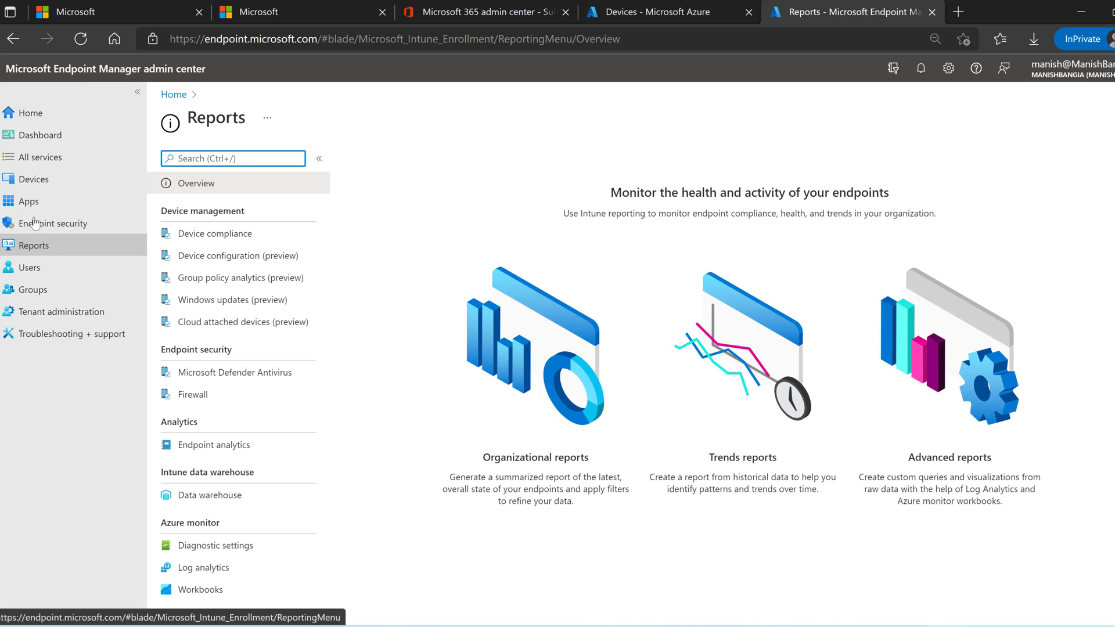
Step: Scroll through the Devices menu, then view Tenant status: Intune MDM authority, 250 licenses
left_click(33, 179)
scroll(273, 441, "down", 6)
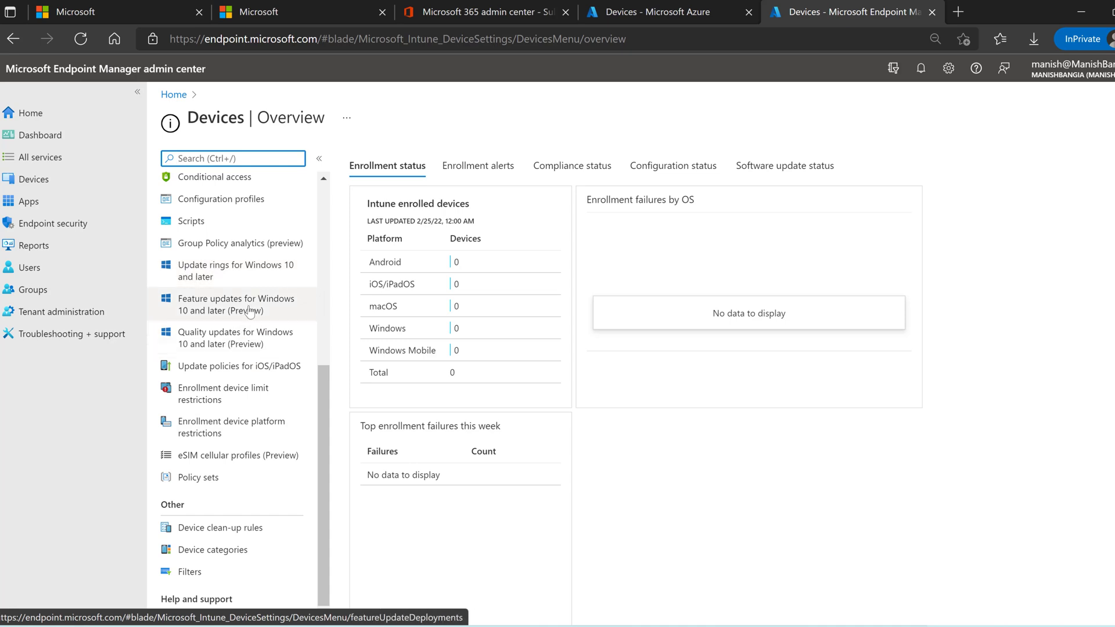
scroll(251, 312, "up", 4)
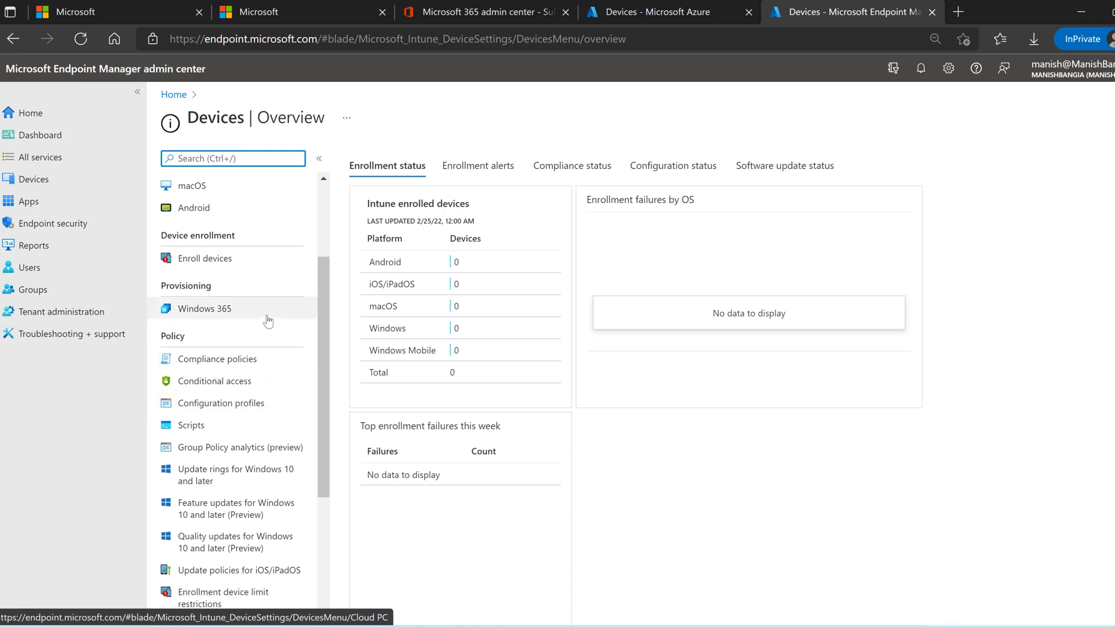
scroll(267, 321, "up", 3)
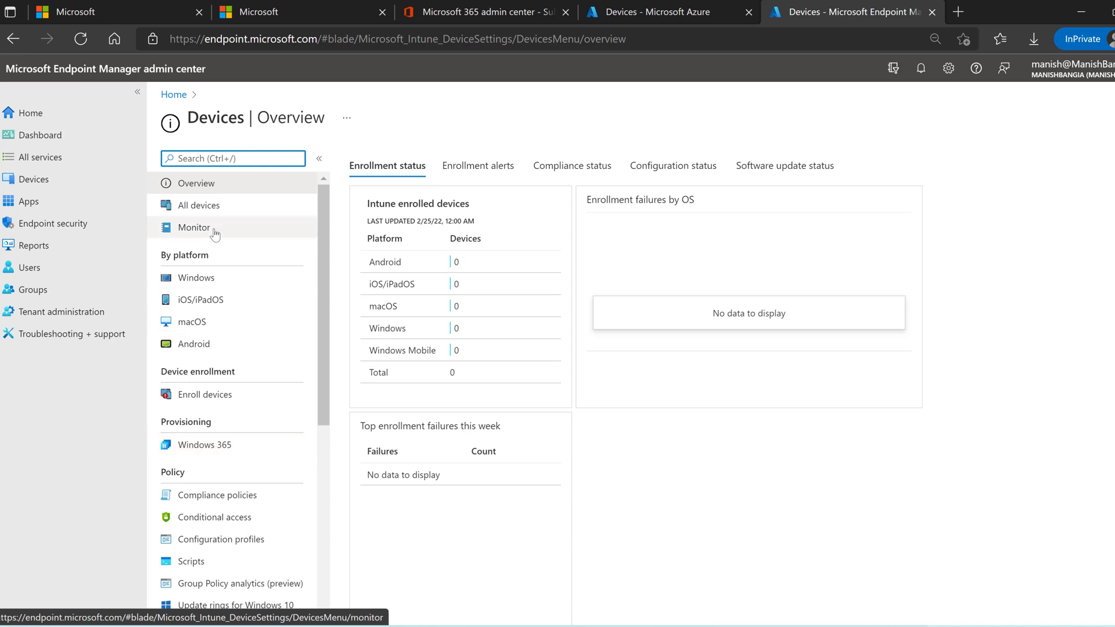
left_click(76, 318)
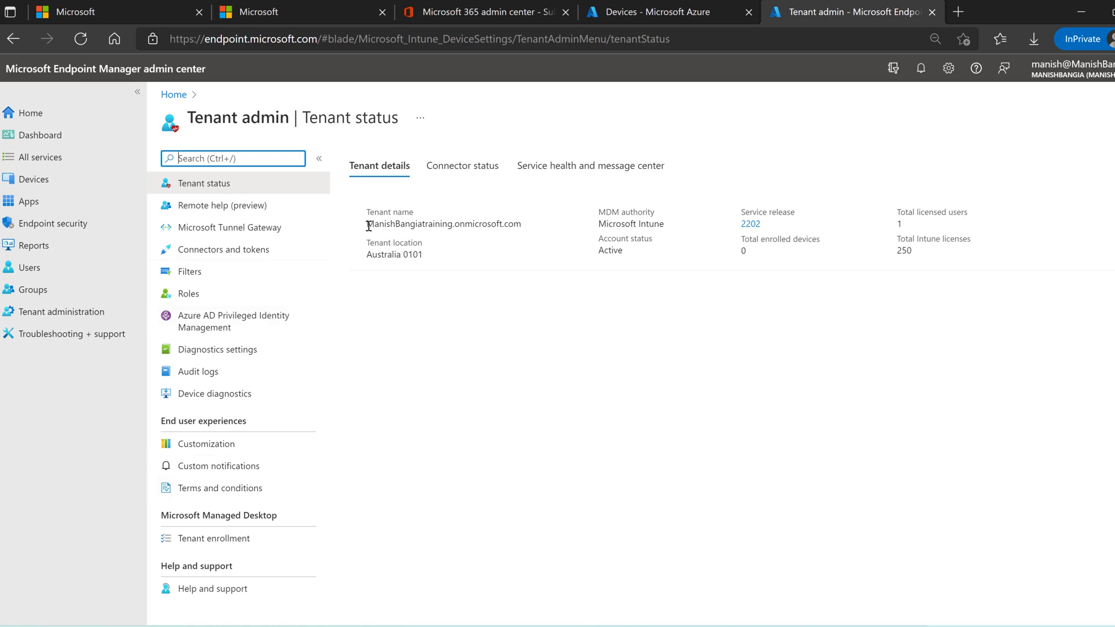
Step: Highlight the tenant name, then advance the slides to the E3 $10.60 / E5 $16.40 pricing slide
left_click_drag(369, 225, 465, 230)
left_click(538, 234)
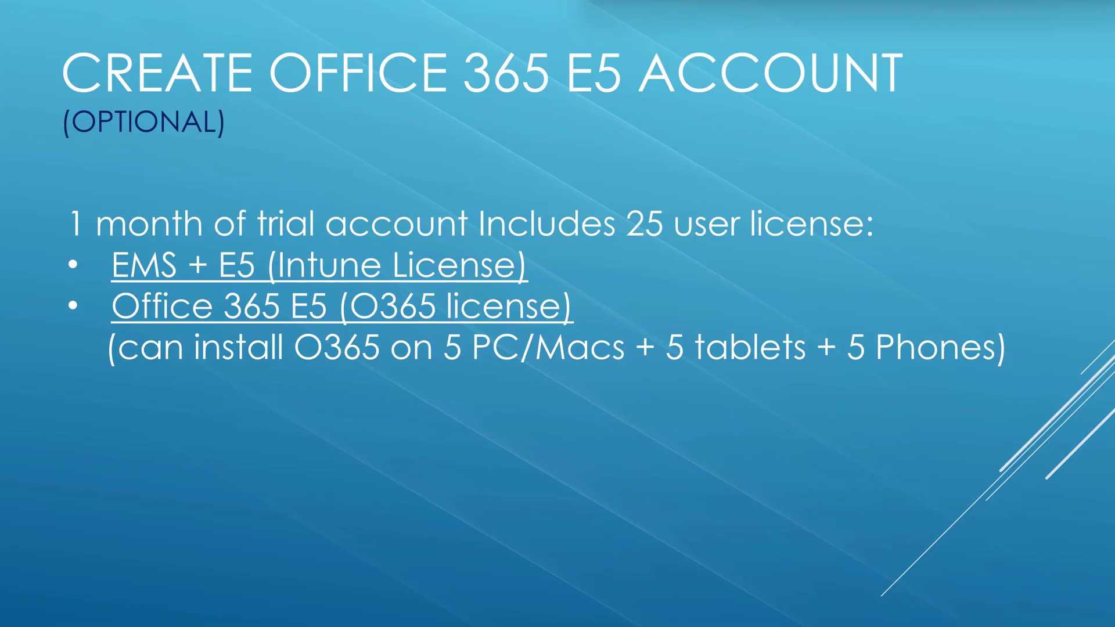
left_click(702, 398)
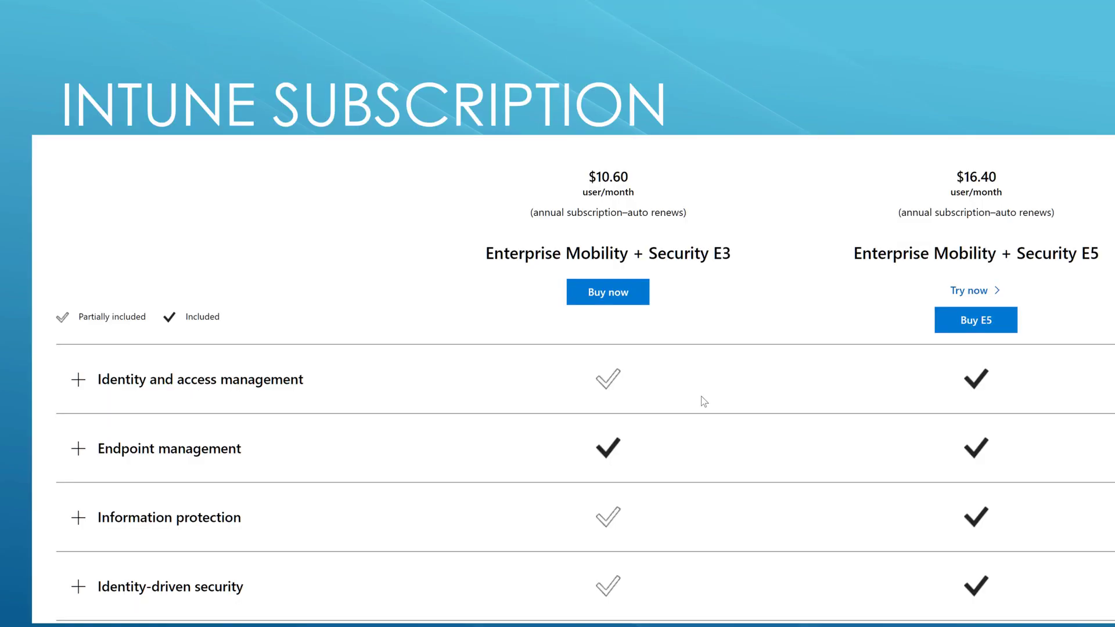